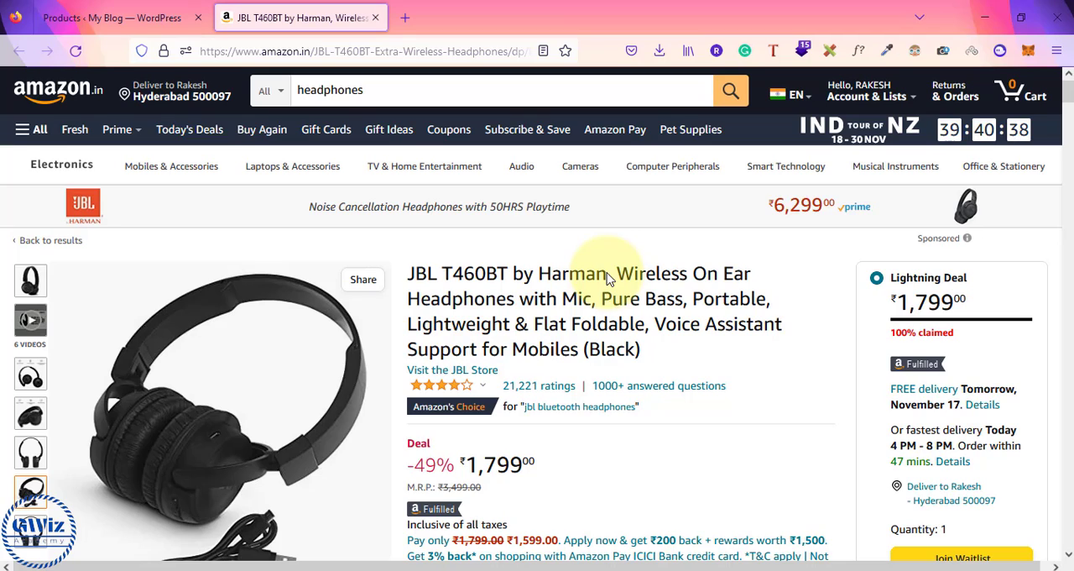
Step: Review the JBL T460BT wireless headphones page on Amazon, including its title, price and offers
scroll(720, 378, down, 4)
scroll(720, 378, up, 3)
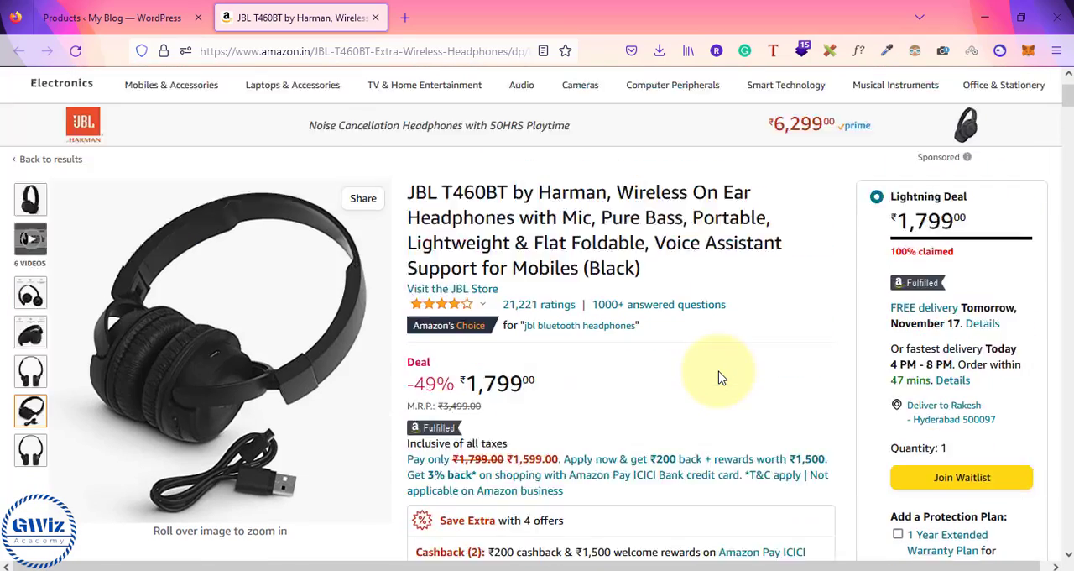
scroll(720, 379, up, 1)
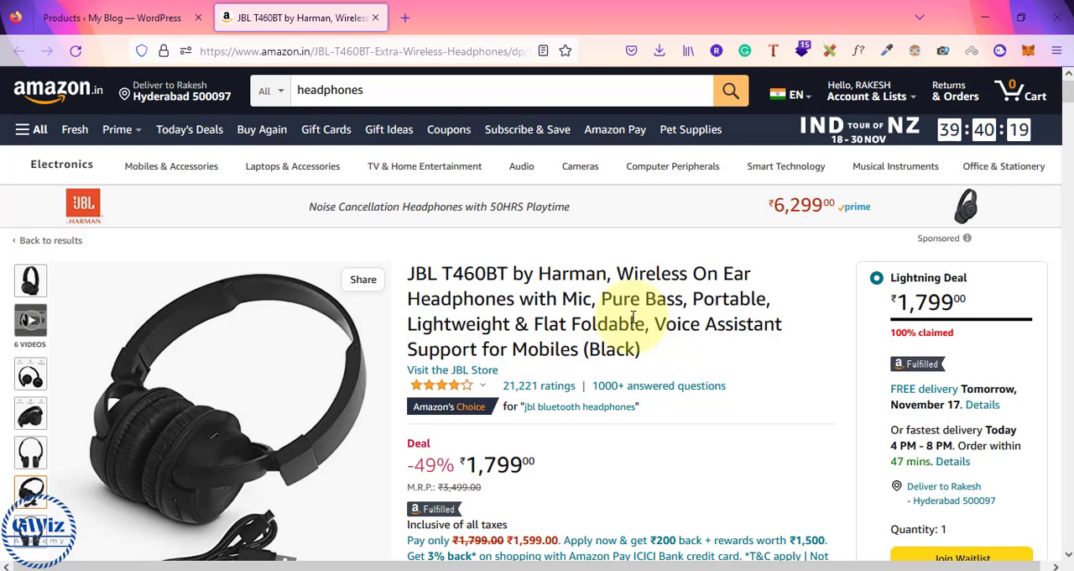
click(159, 17)
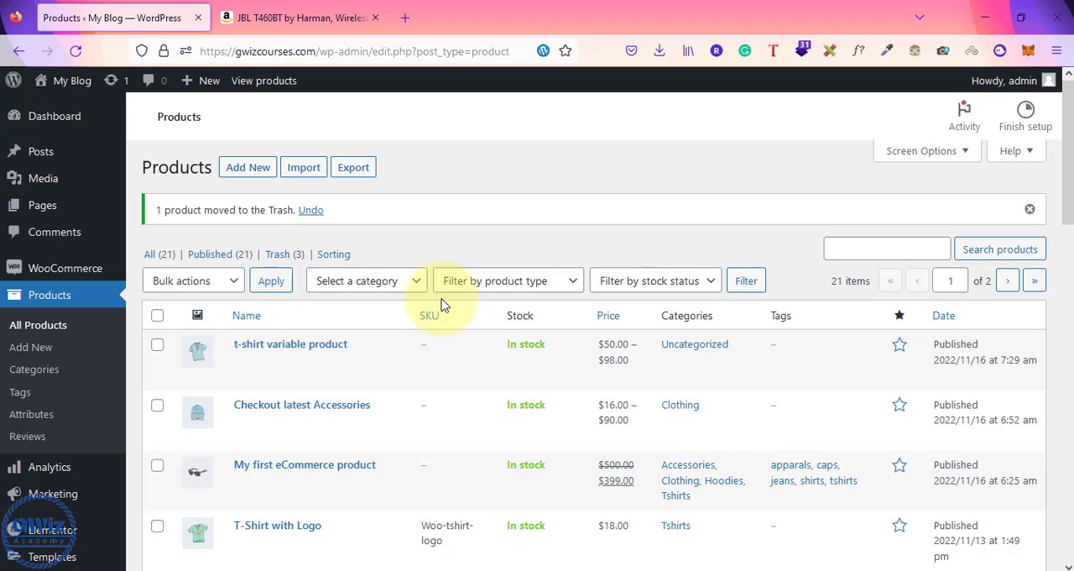
click(277, 18)
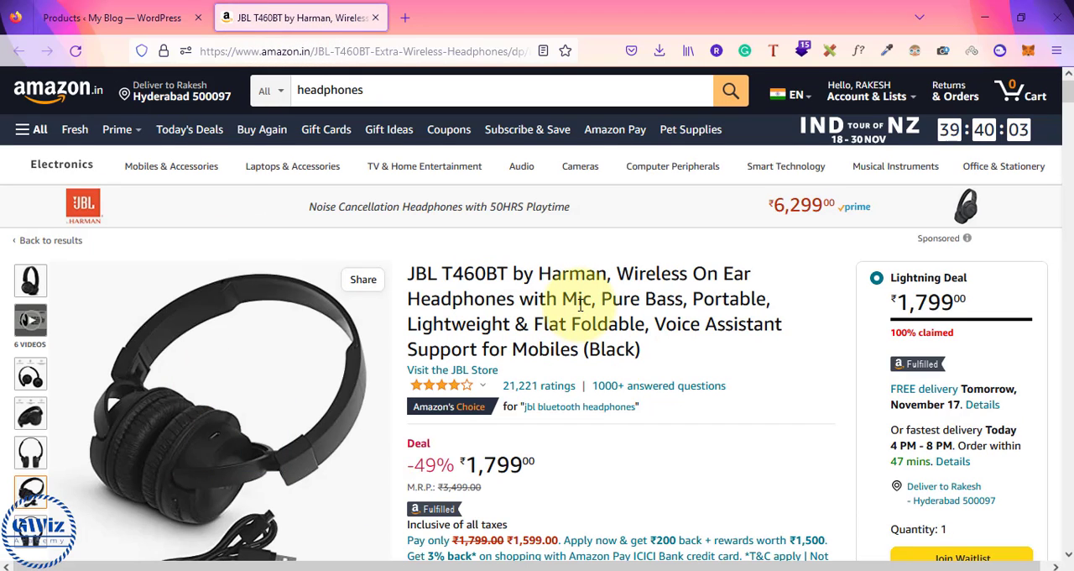
scroll(579, 305, down, 3)
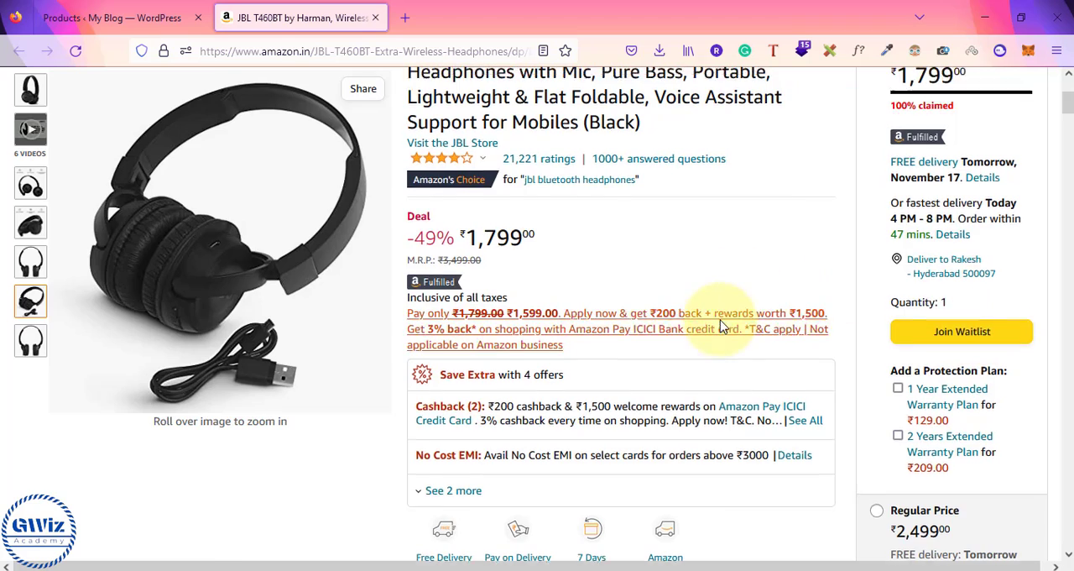
scroll(755, 321, up, 3)
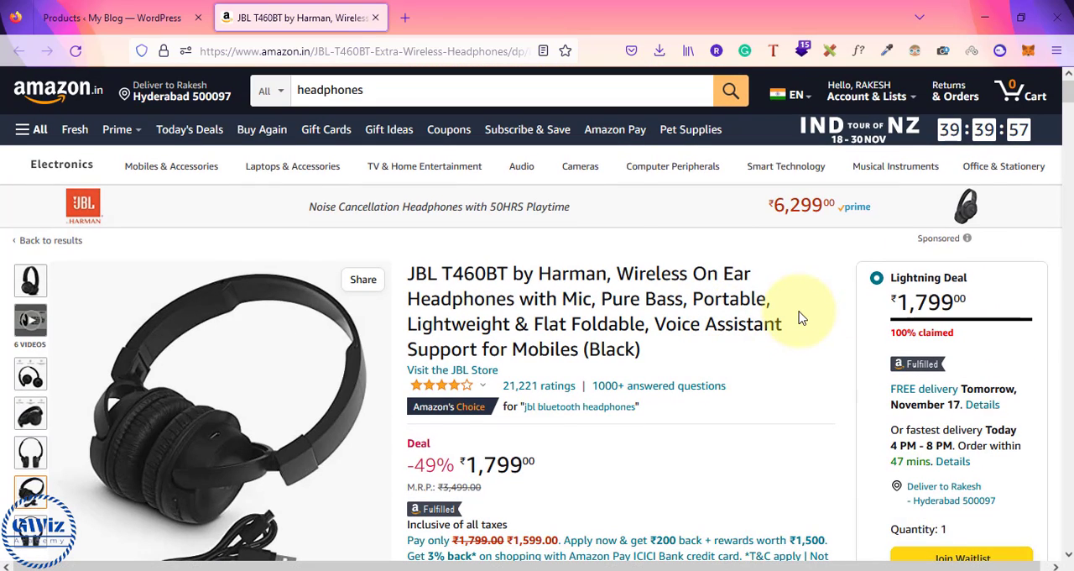
Step: Start a new WooCommerce product in WordPress and title it "Best headphones in market"
click(159, 13)
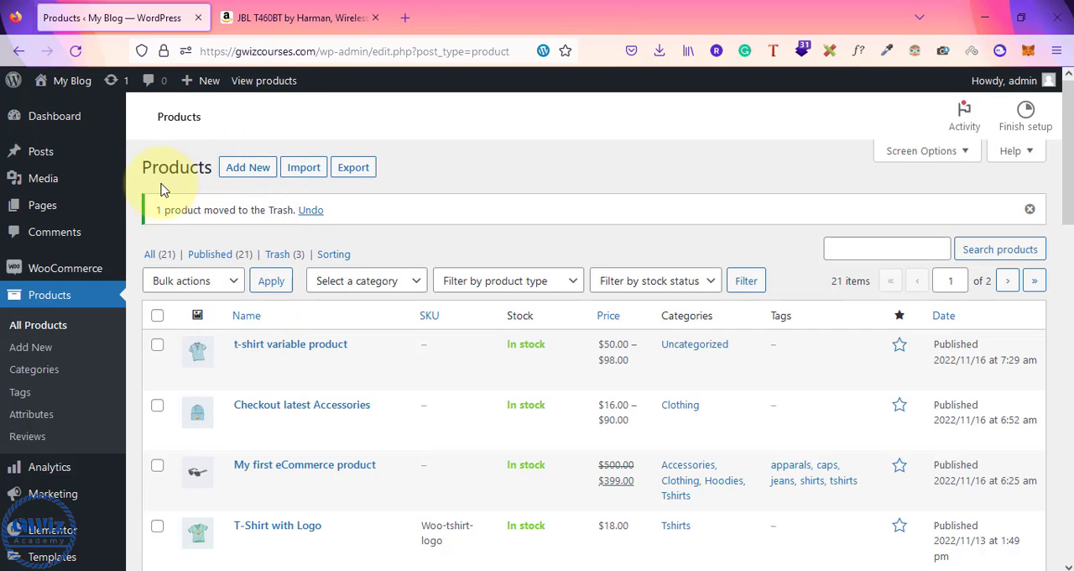
click(236, 172)
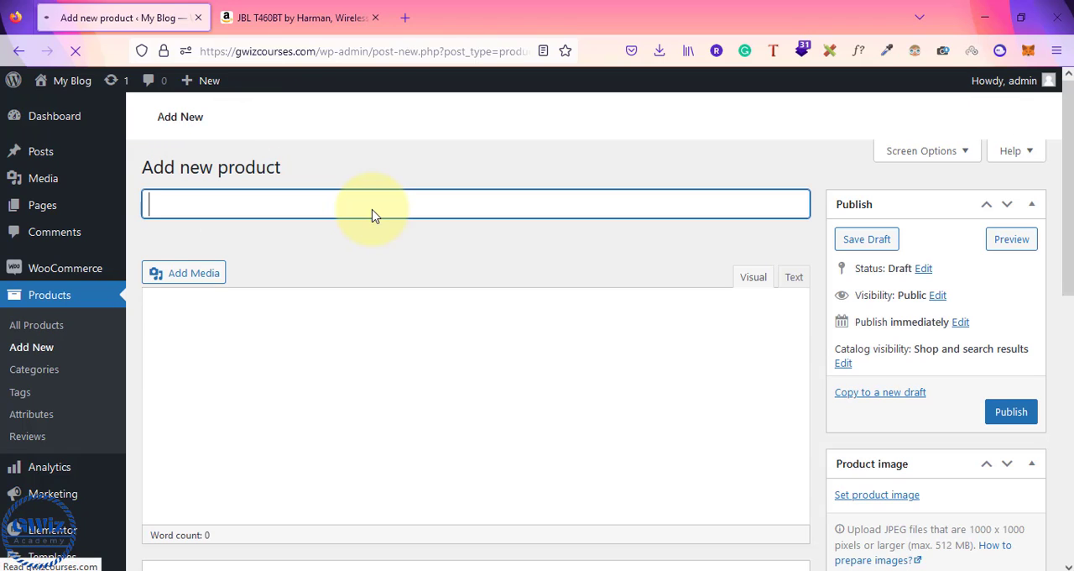
text(my affi)
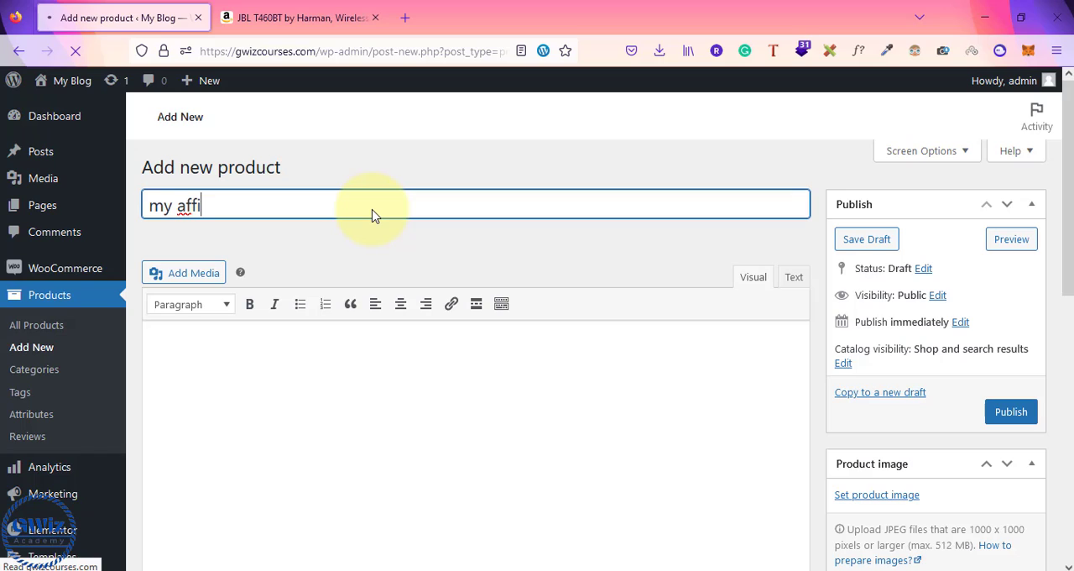
key(BackSpace)
key(BackSpace)
key(BackSpace)
key(BackSpace)
key(BackSpace)
key(BackSpace)
key(BackSpace)
text(Bes)
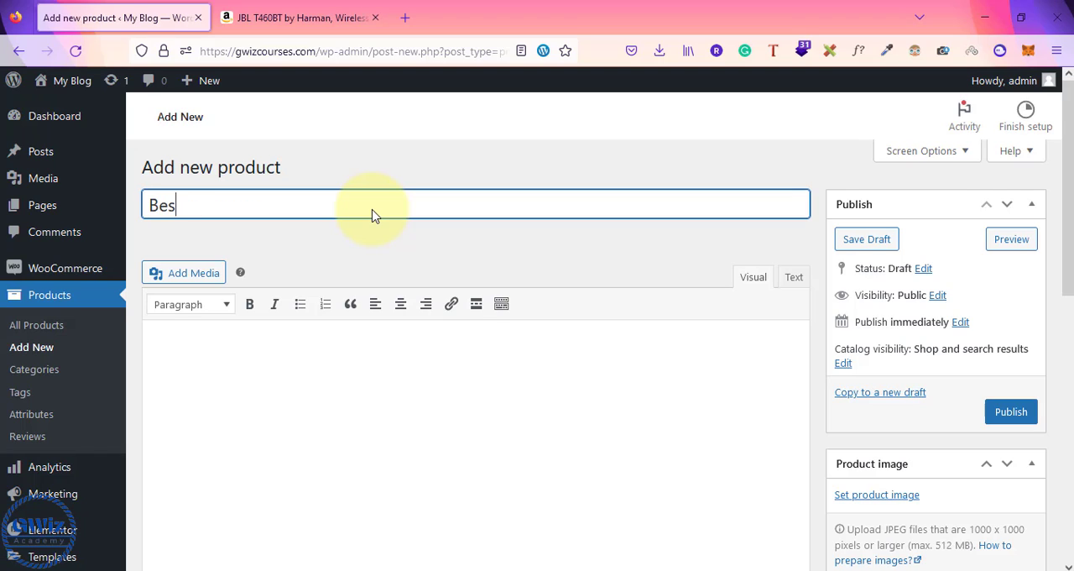
text(t headphon)
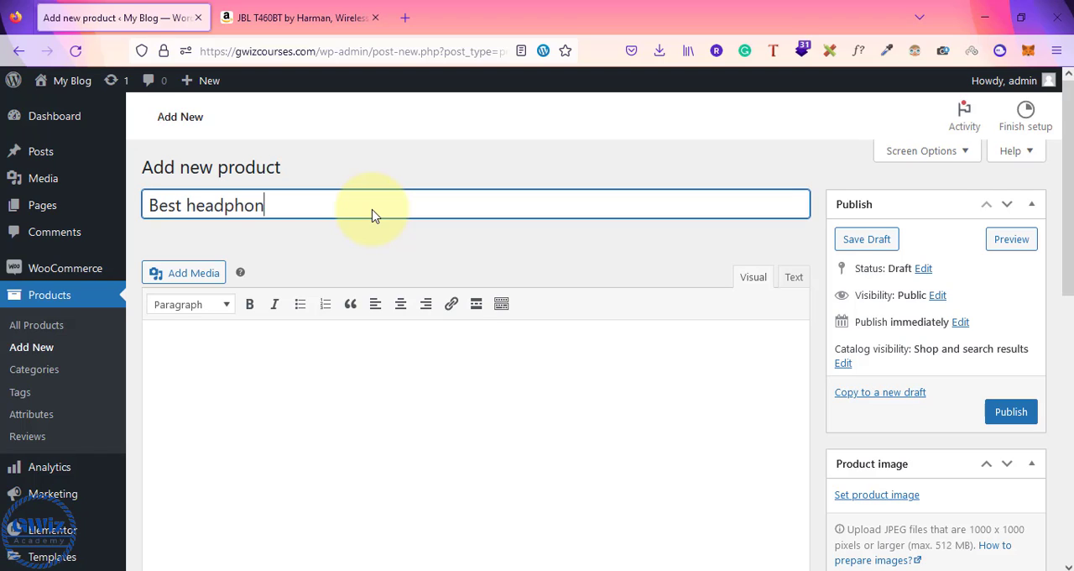
text(es in market)
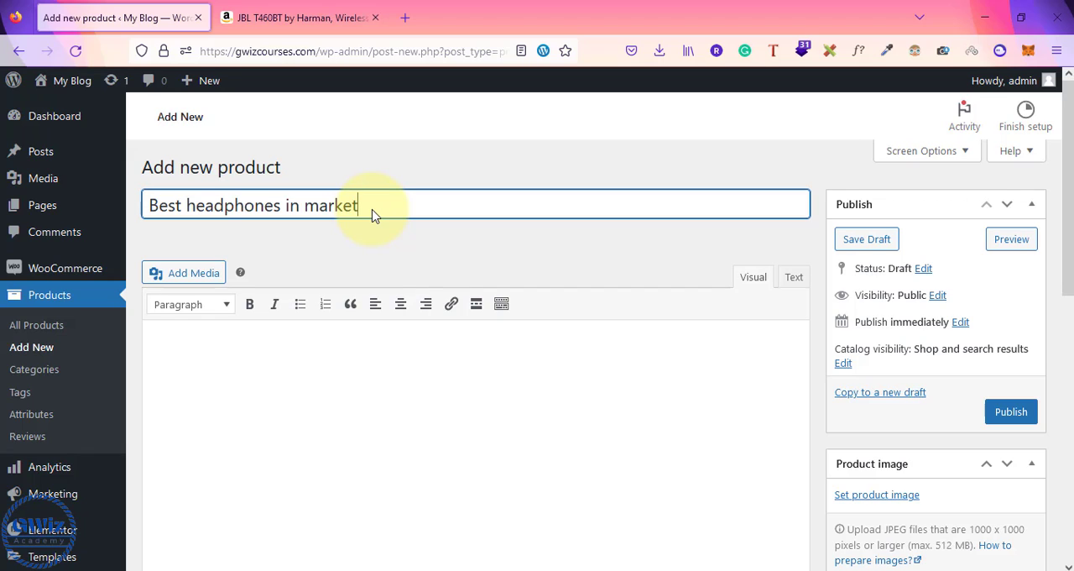
Step: On Amazon, open the ZEBRONICS Zeb-Thunder Bluetooth headphone from the products related to the JBL item
click(288, 18)
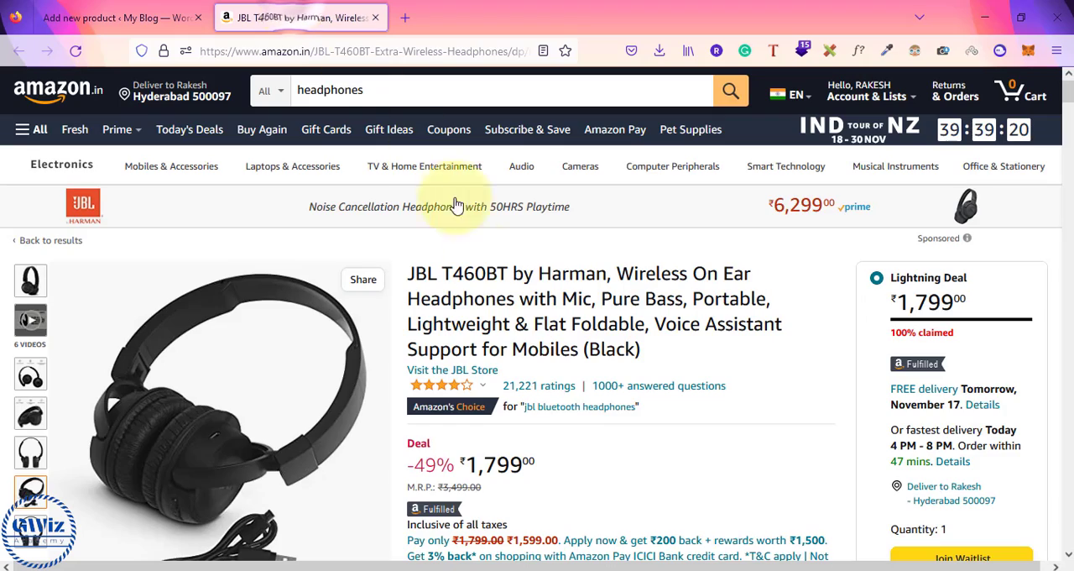
scroll(502, 354, down, 15)
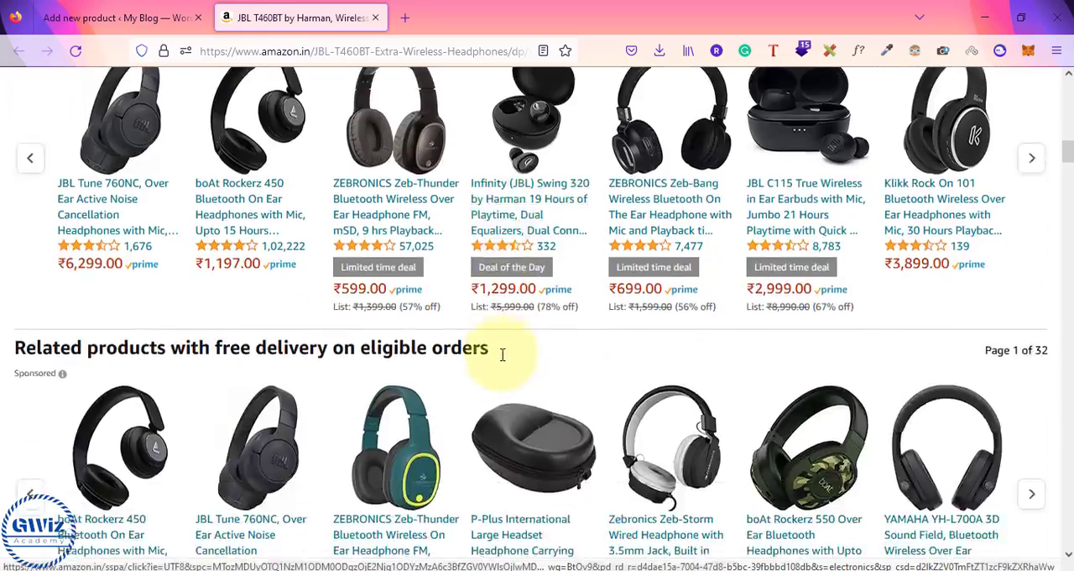
scroll(502, 354, up, 2)
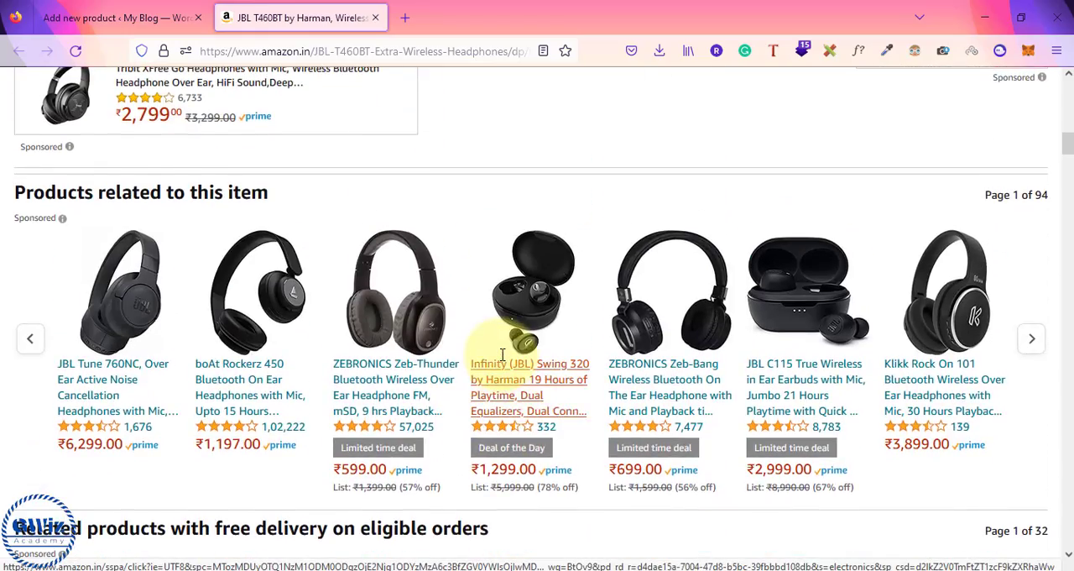
click(382, 393)
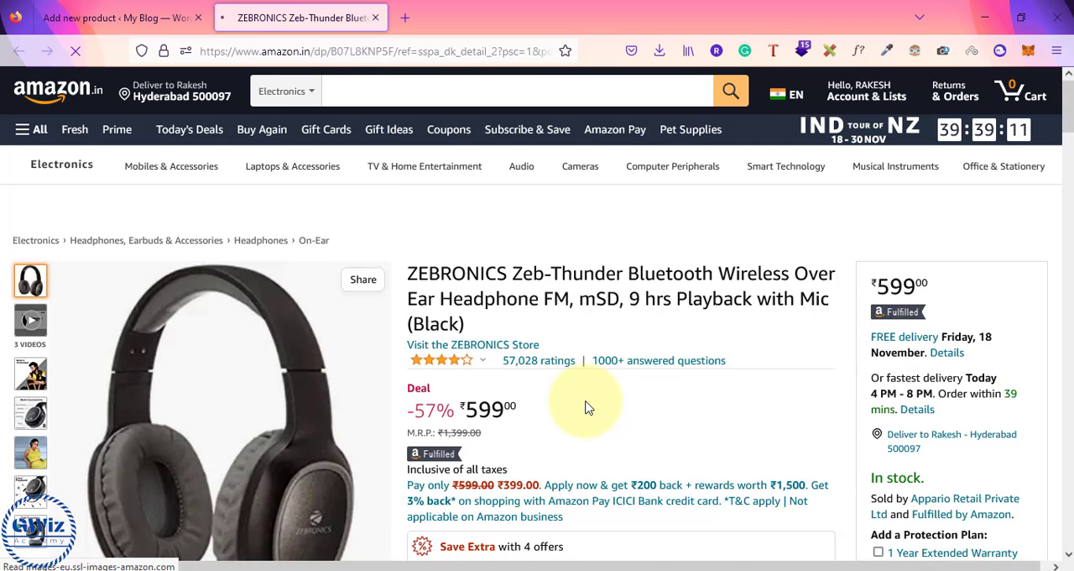
scroll(587, 407, down, 2)
scroll(587, 410, up, 2)
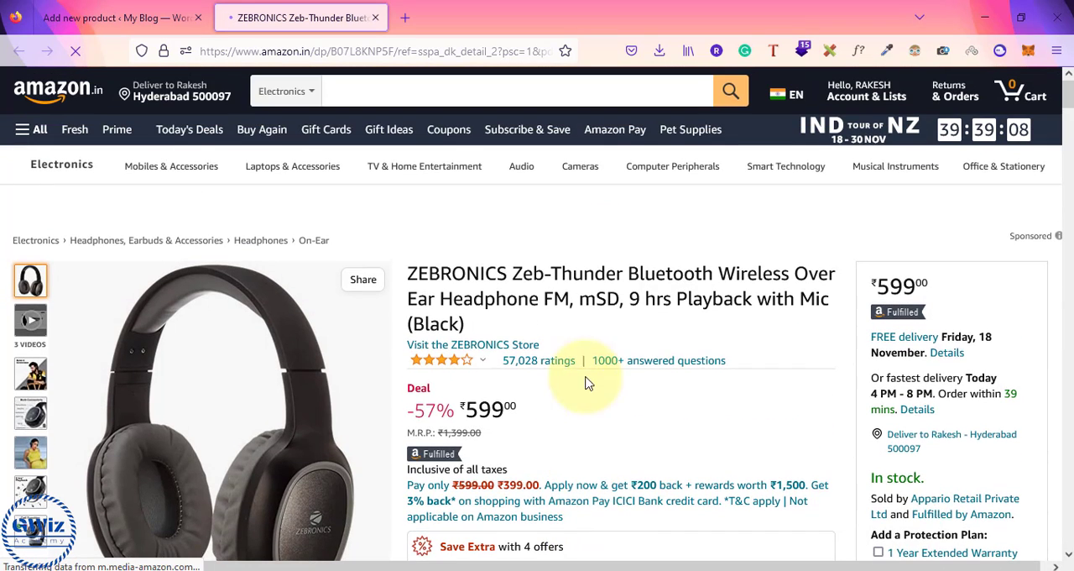
Step: Copy the Zeb-Thunder "About this item" text, from its heading through Multi Connectivity Options, into the new product's description in WordPress
click(134, 17)
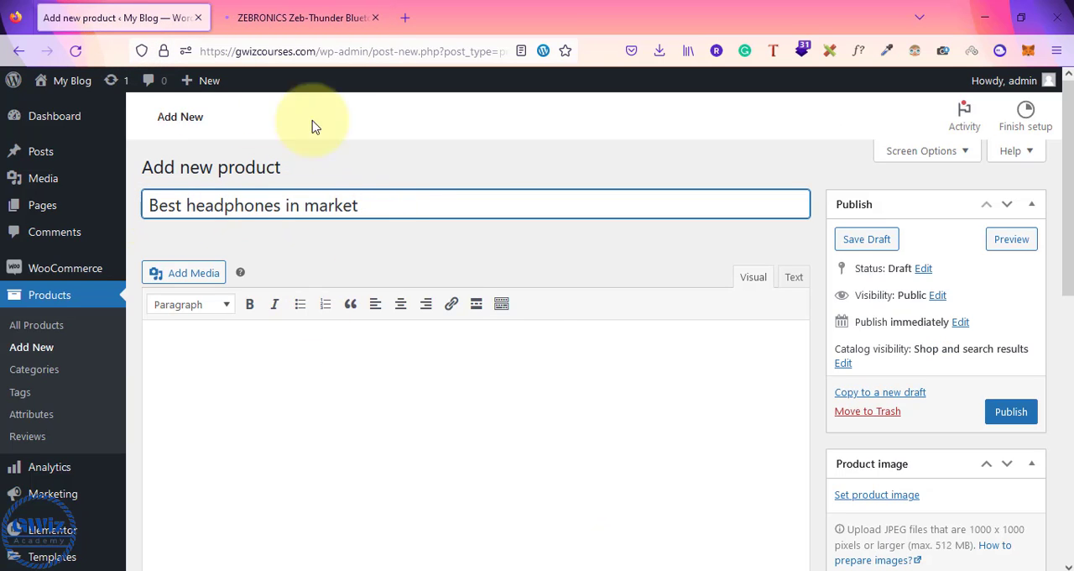
click(324, 8)
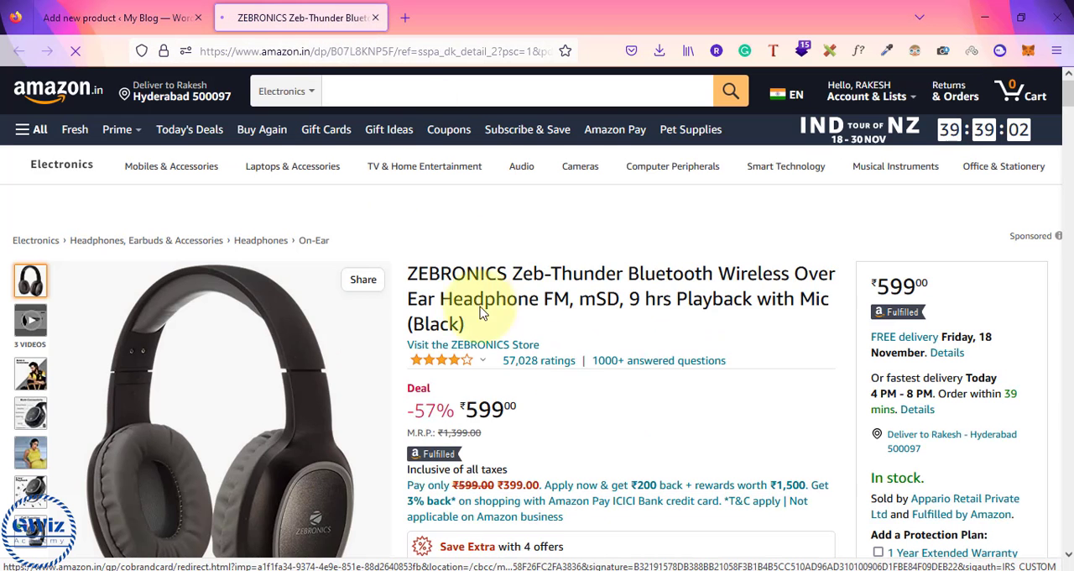
scroll(585, 368, down, 9)
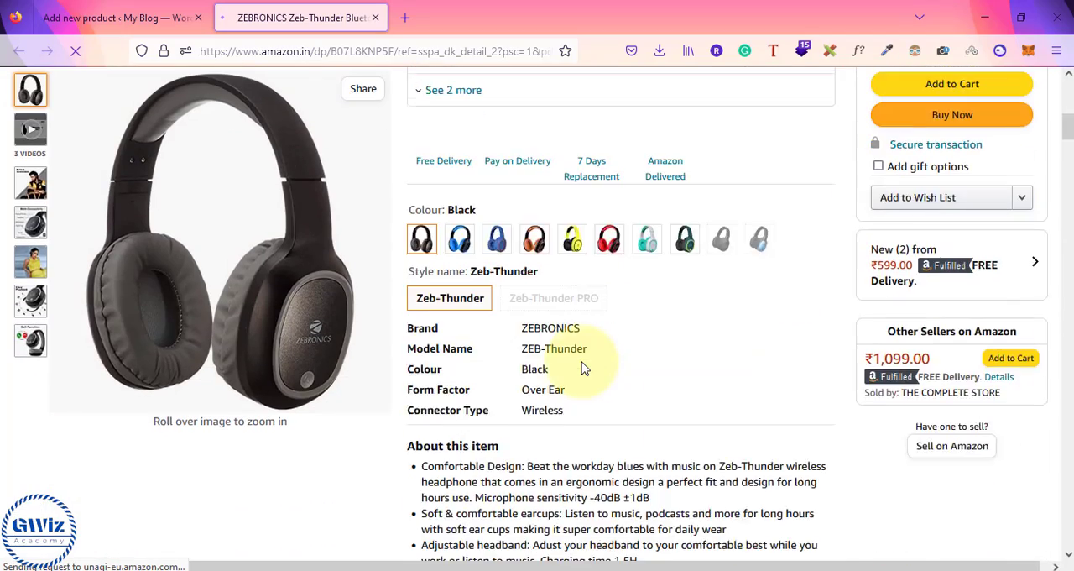
scroll(585, 367, down, 2)
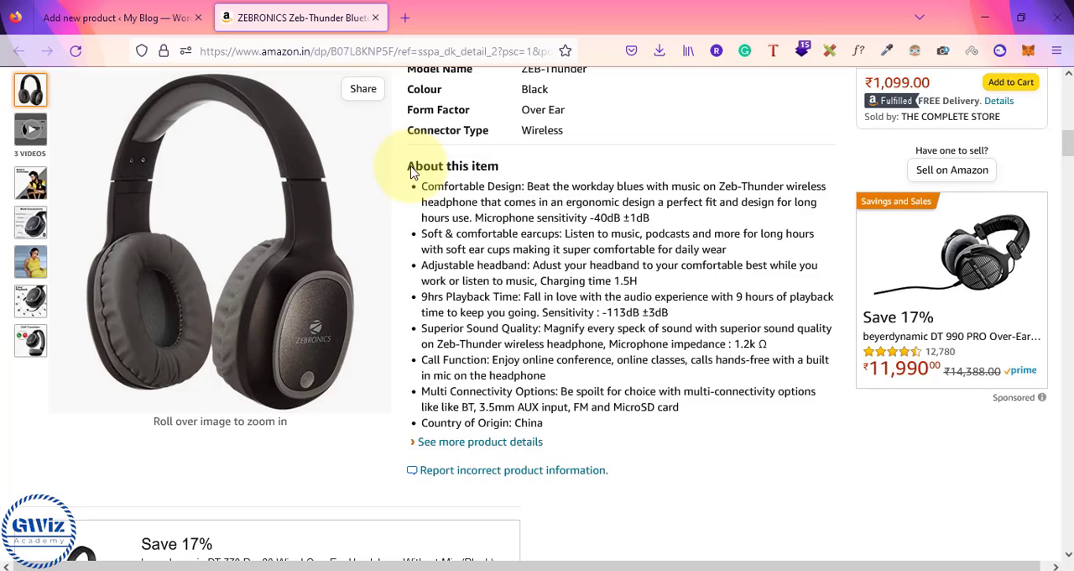
drag(409, 168, 684, 413)
key(ctrl+c)
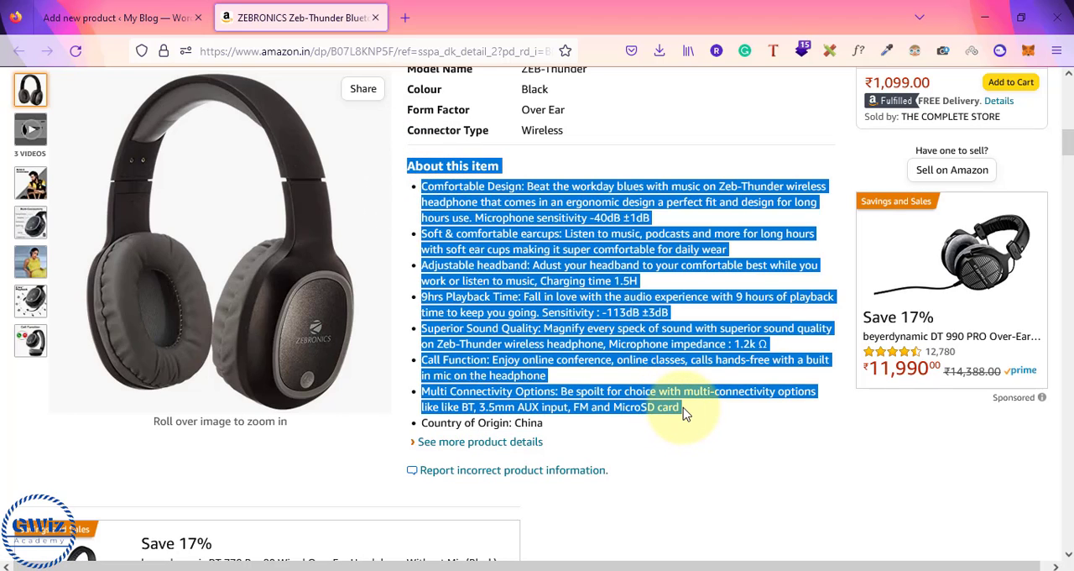
click(107, 18)
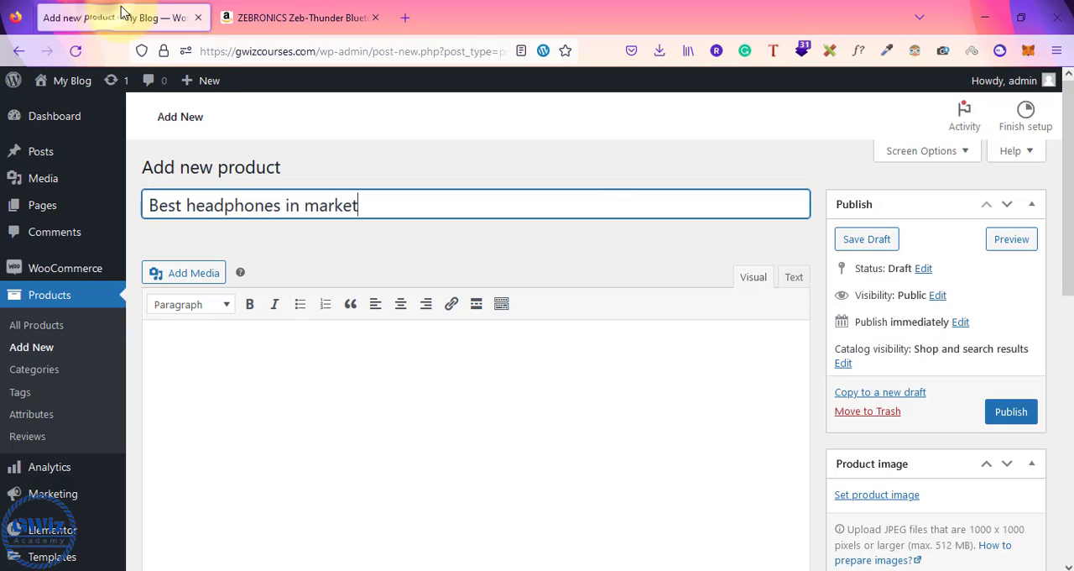
click(281, 397)
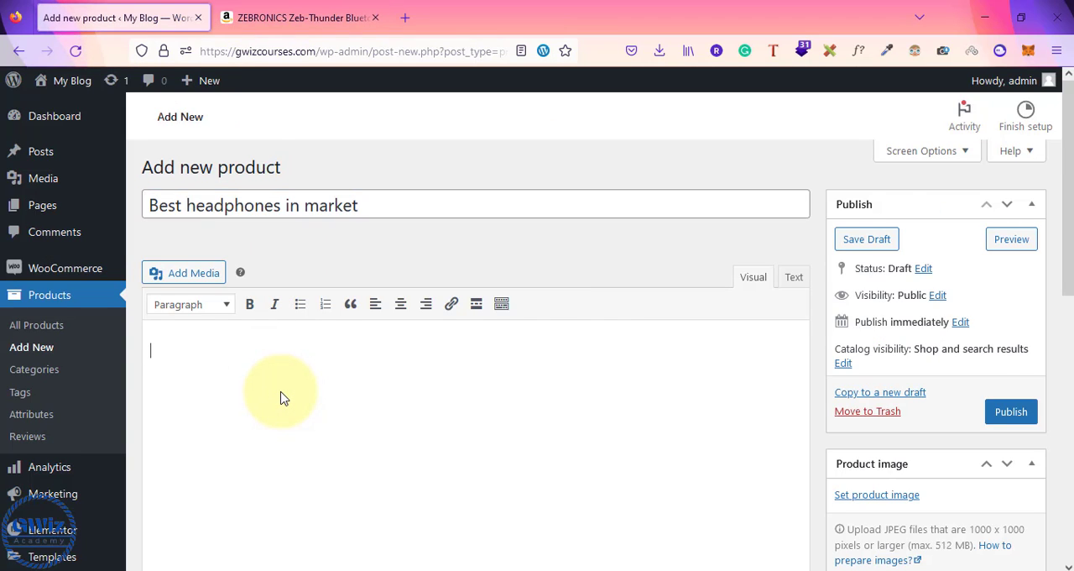
key(ctrl+v)
scroll(281, 395, up, 3)
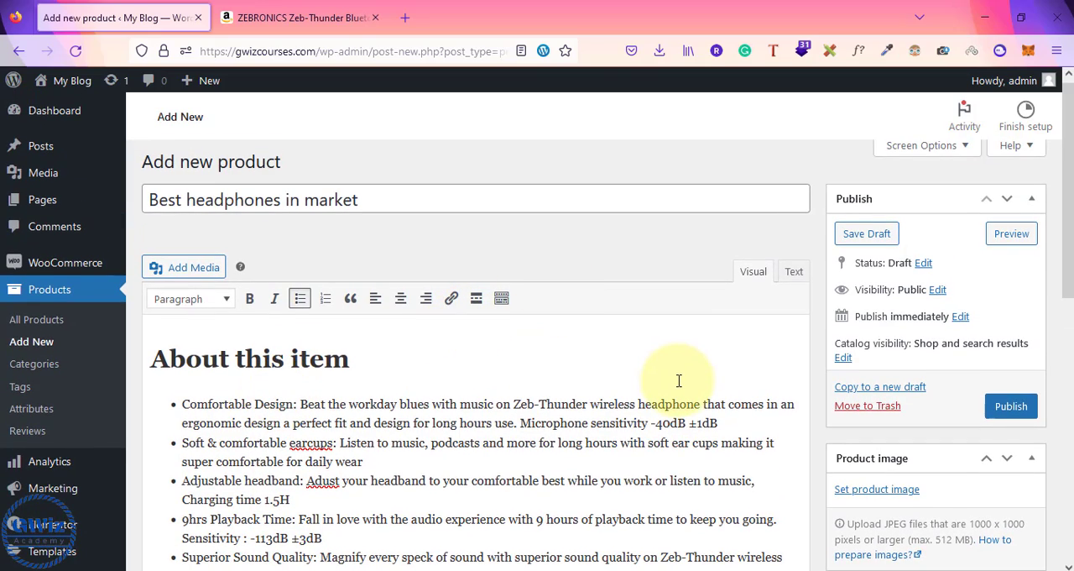
scroll(682, 379, down, 3)
scroll(682, 379, up, 3)
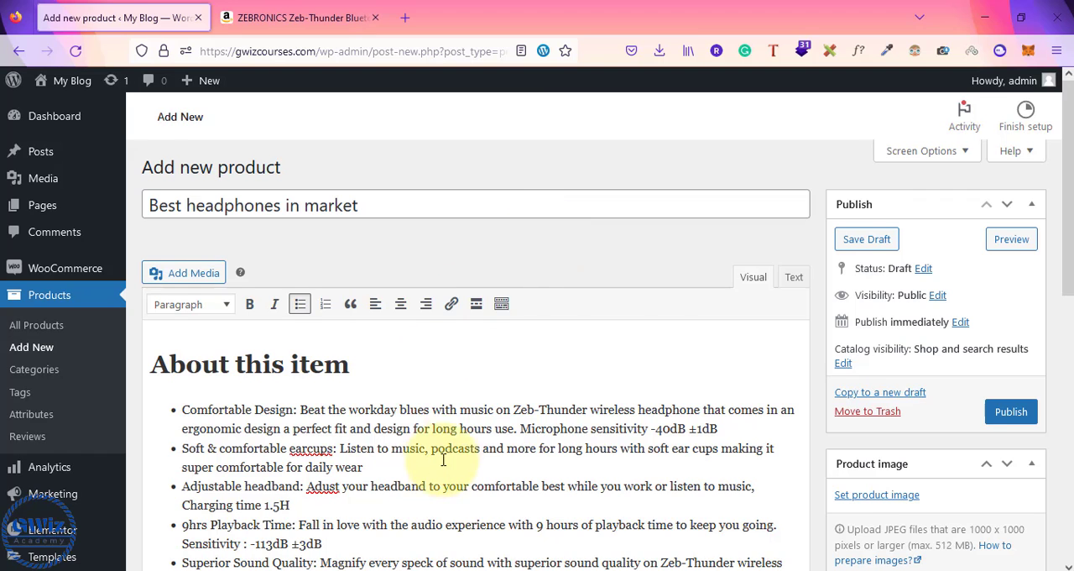
Step: Set the product data type to External/Affiliate product
scroll(445, 428, down, 6)
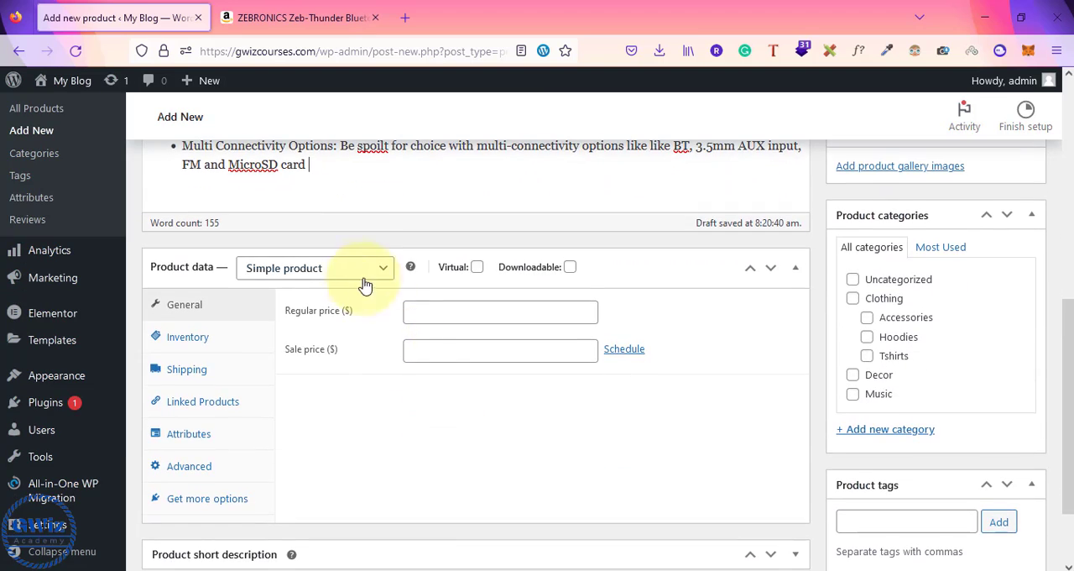
click(312, 275)
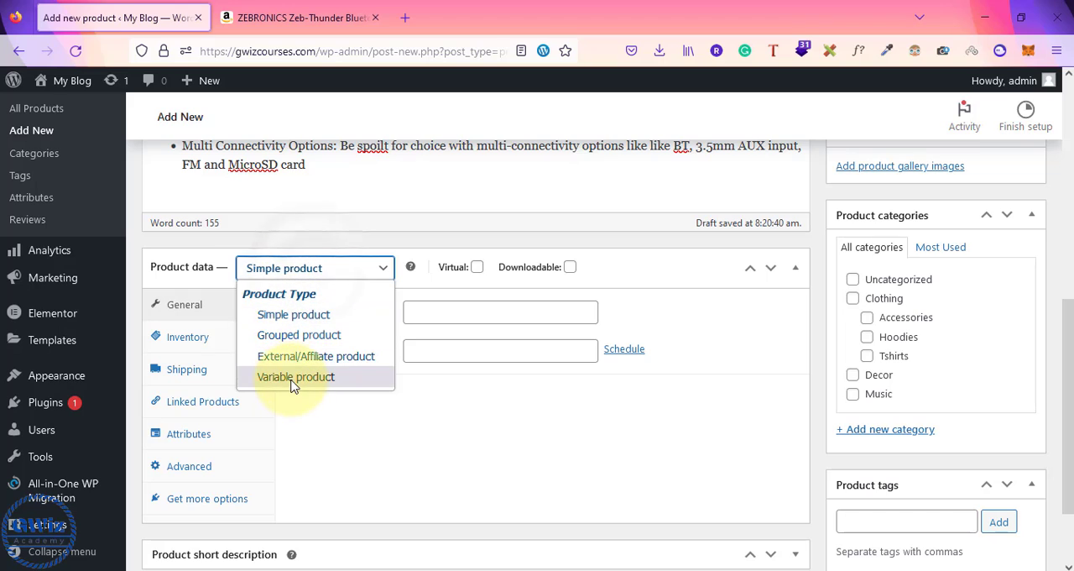
click(304, 360)
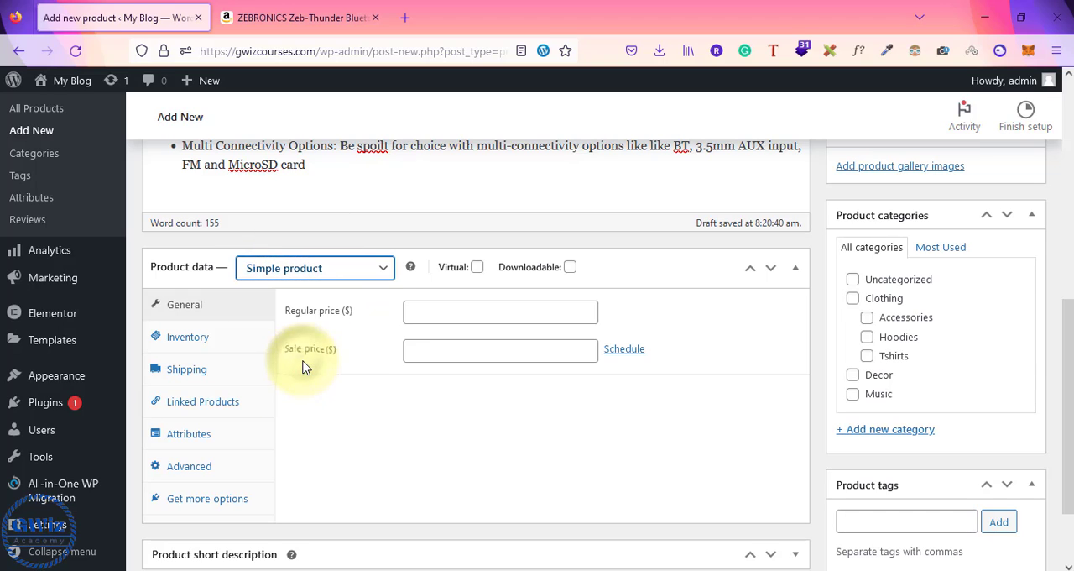
click(333, 270)
click(466, 271)
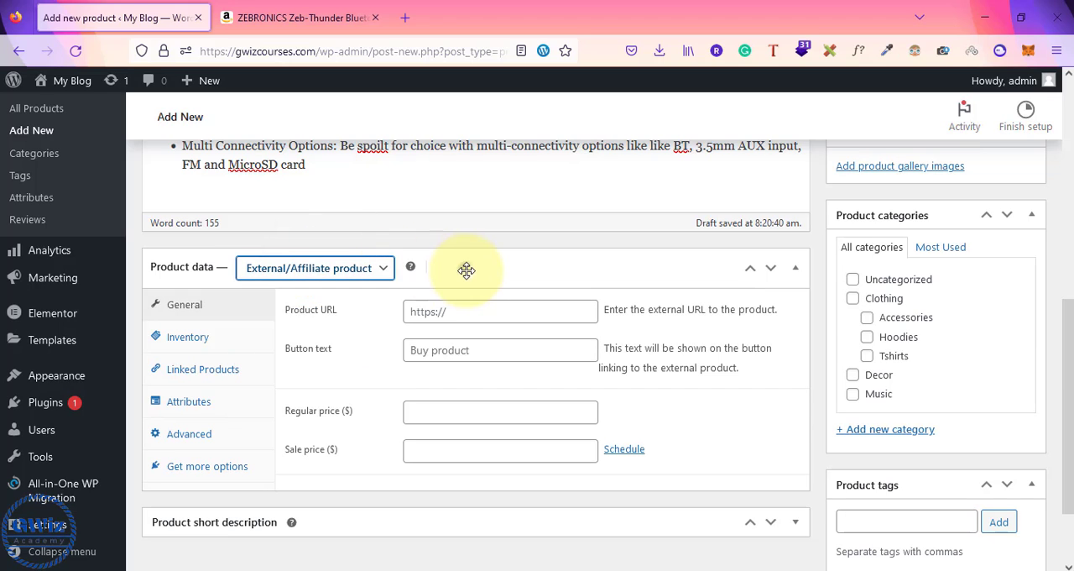
click(467, 270)
click(466, 270)
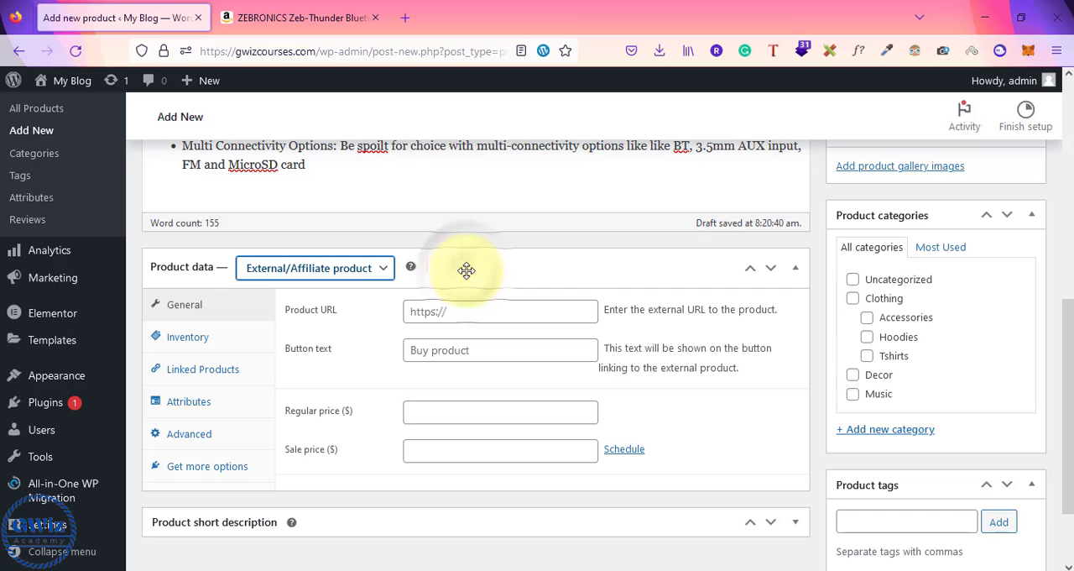
Step: Copy the Zeb-Thunder page address from Amazon into the WordPress product URL and set the button text to "Get it on Amazon"
click(303, 18)
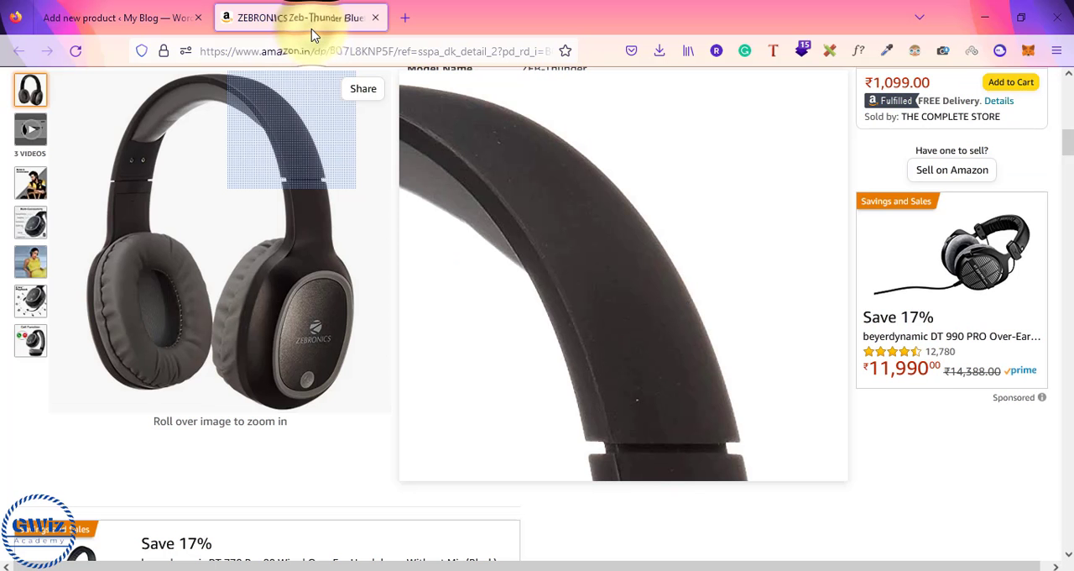
click(119, 8)
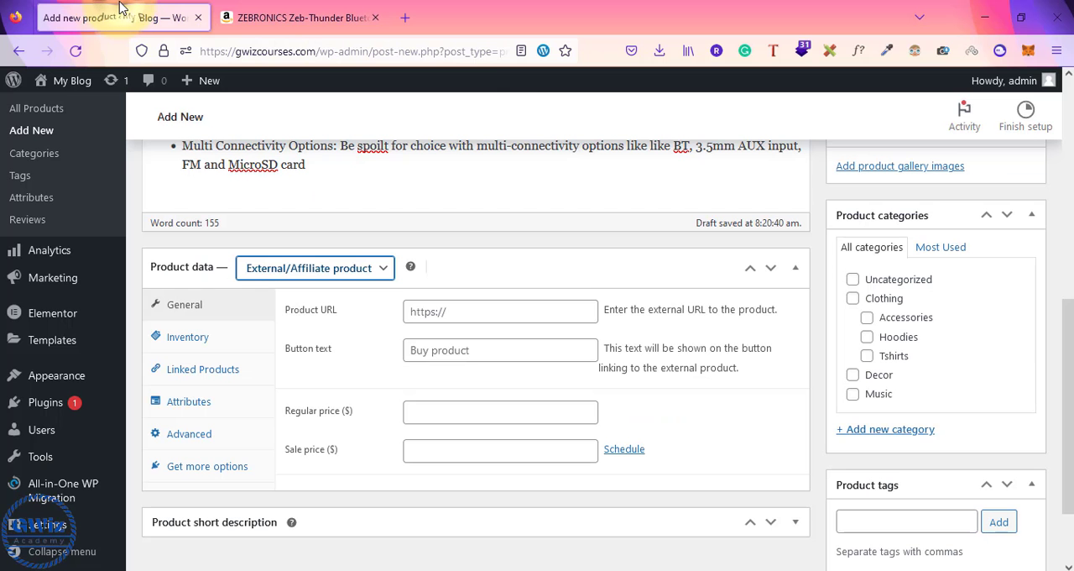
click(437, 314)
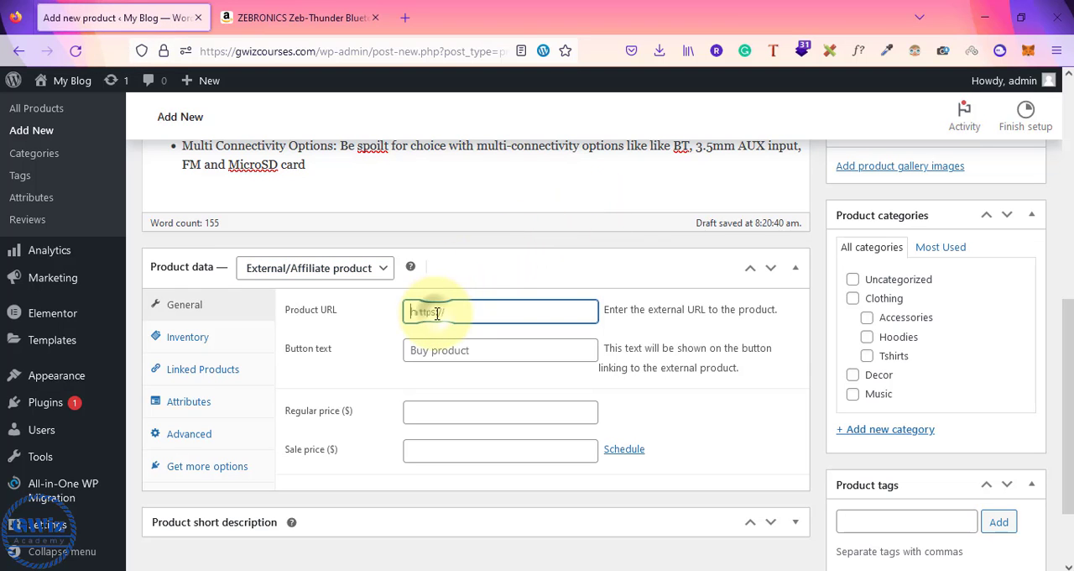
click(299, 7)
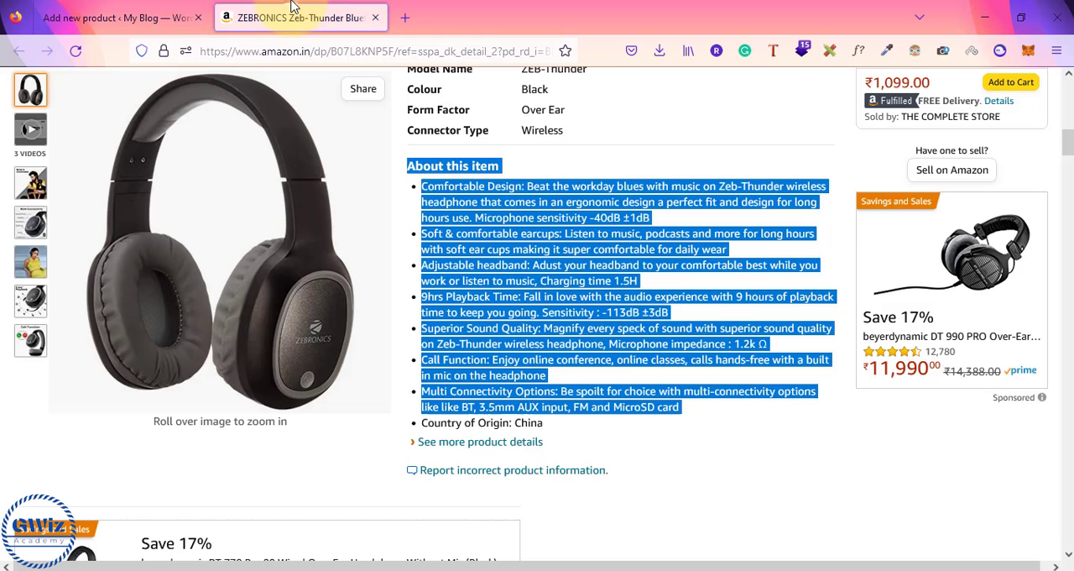
click(748, 281)
scroll(749, 285, up, 6)
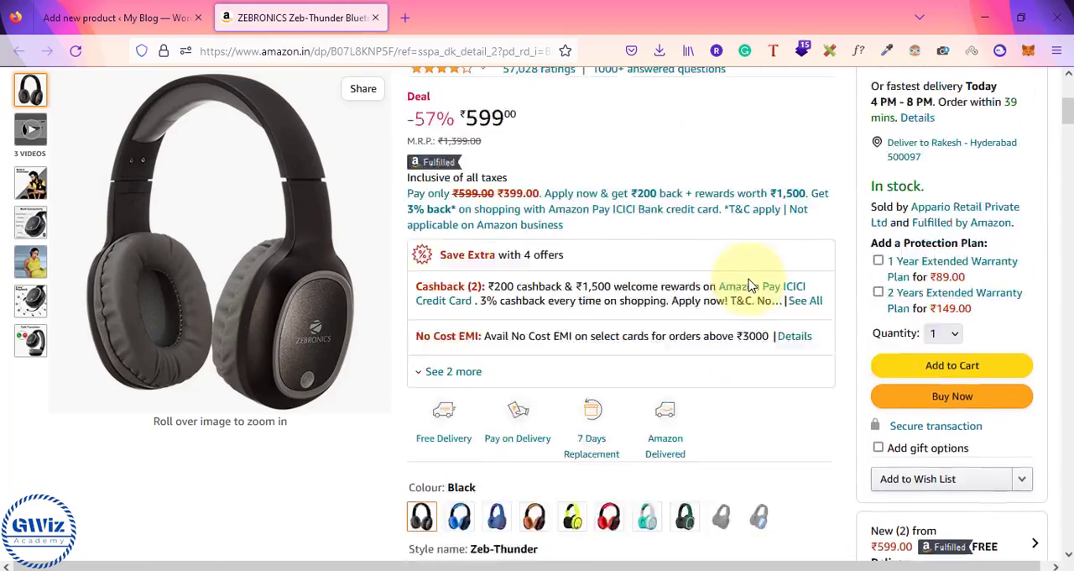
scroll(749, 286, up, 4)
mouse_move(858, 98)
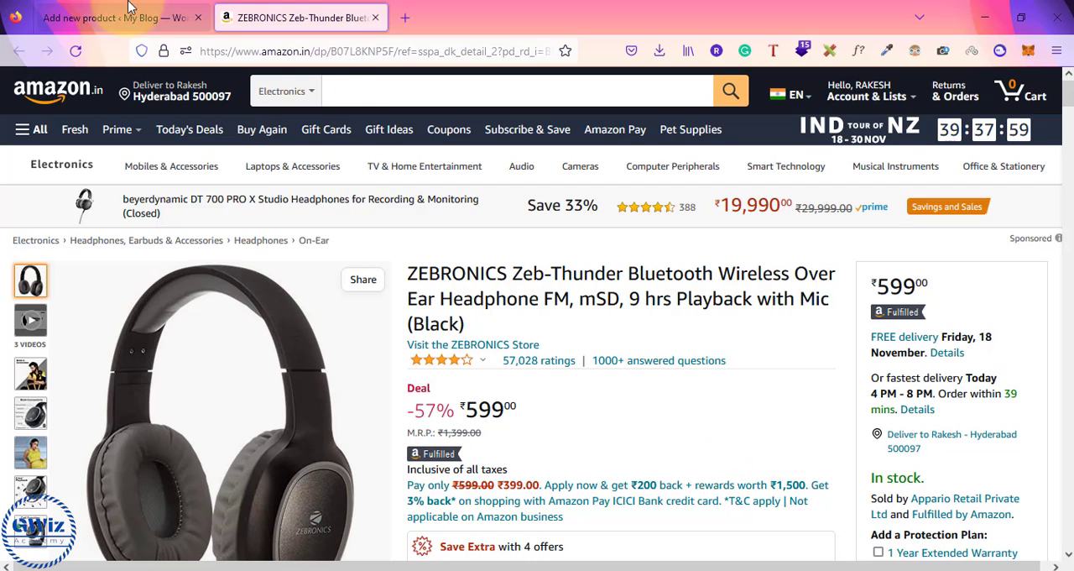
click(417, 51)
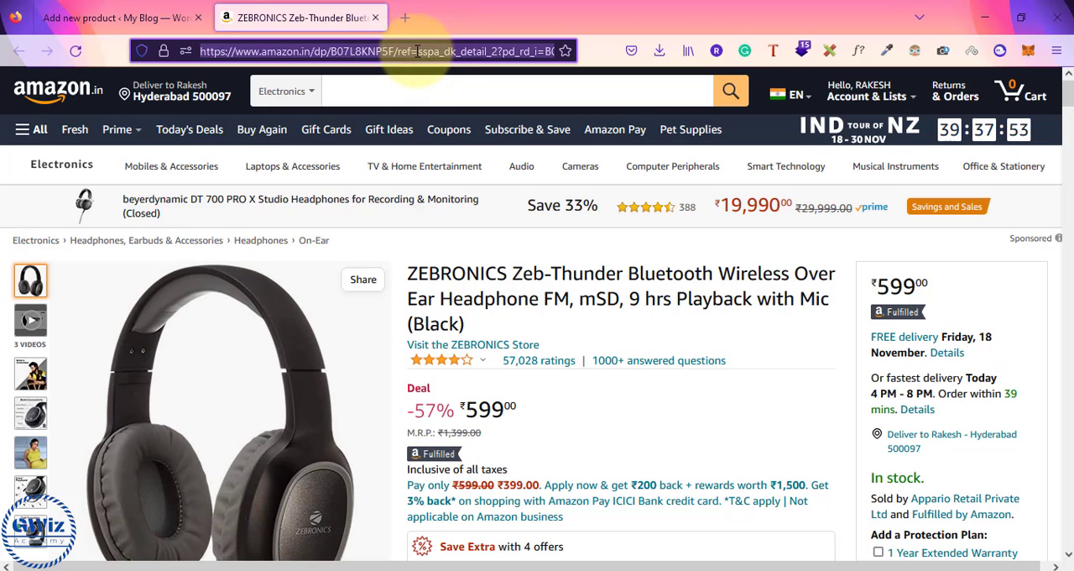
click(101, 18)
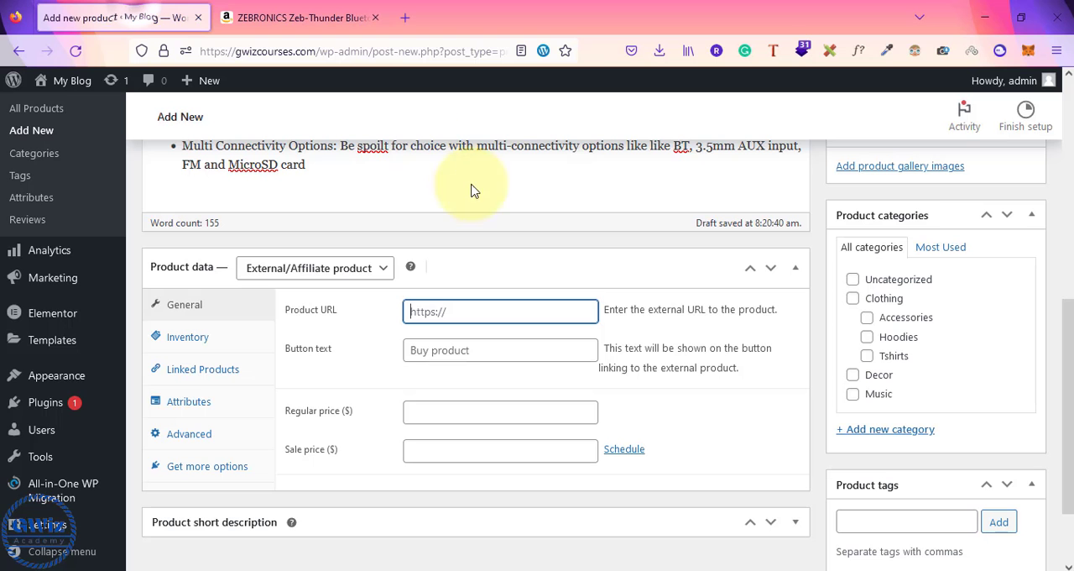
key(ctrl+v)
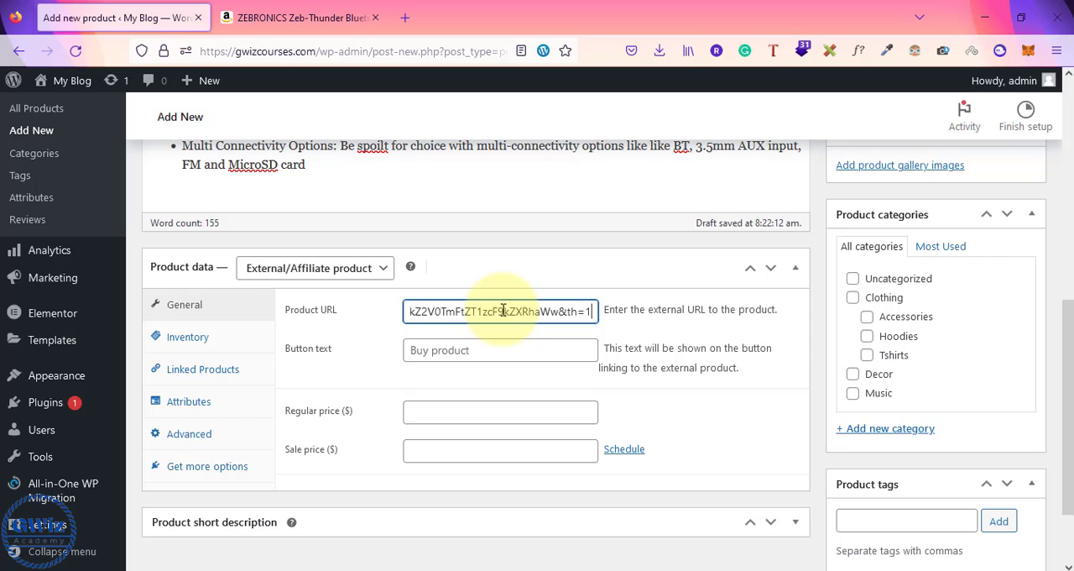
click(461, 351)
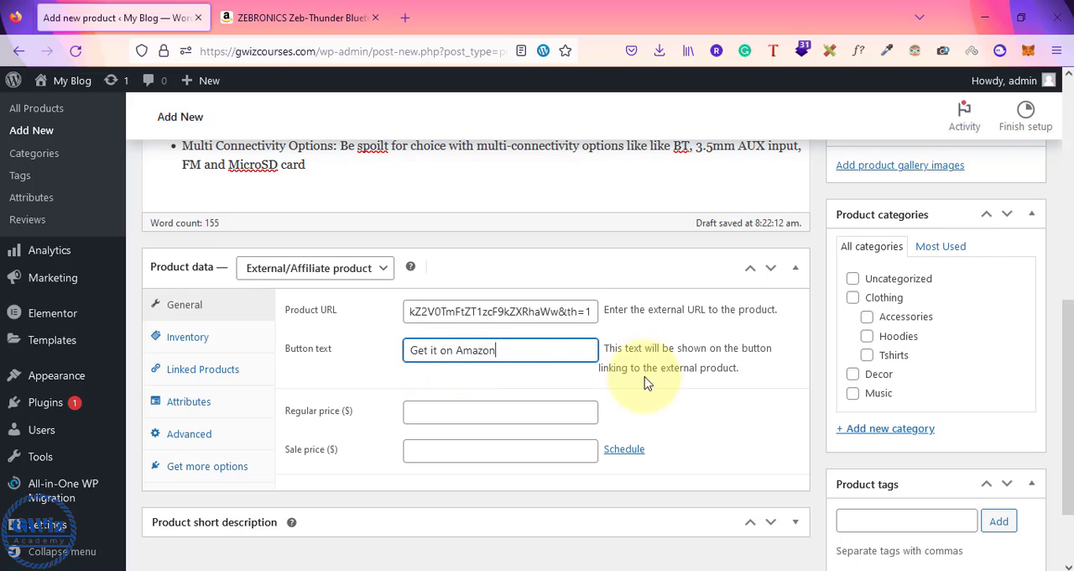
Step: Expand the product short description section and open its text for editing
scroll(658, 391, down, 2)
click(362, 433)
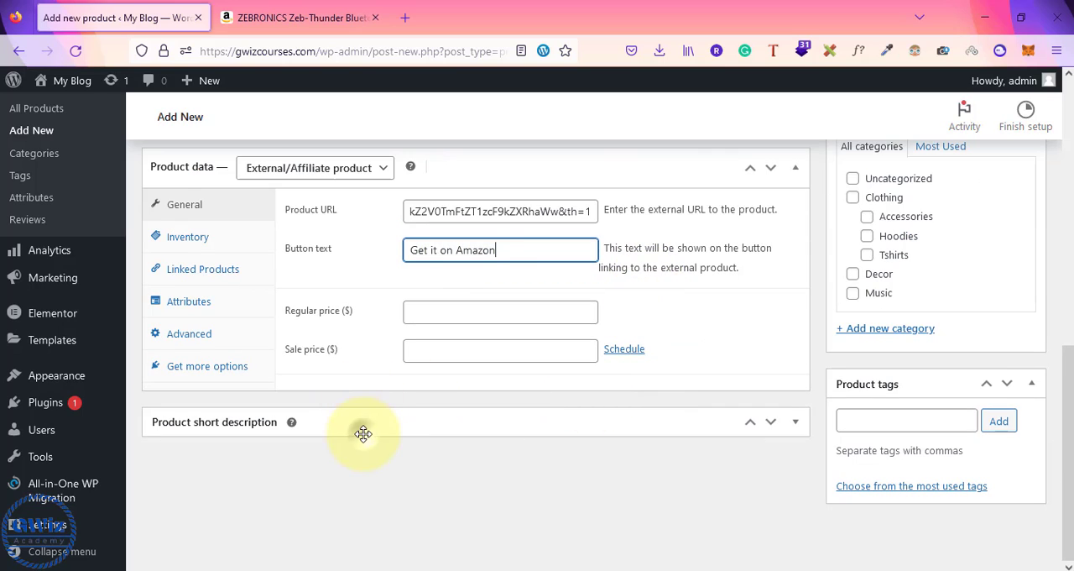
click(261, 512)
text(this is the best product in the market.)
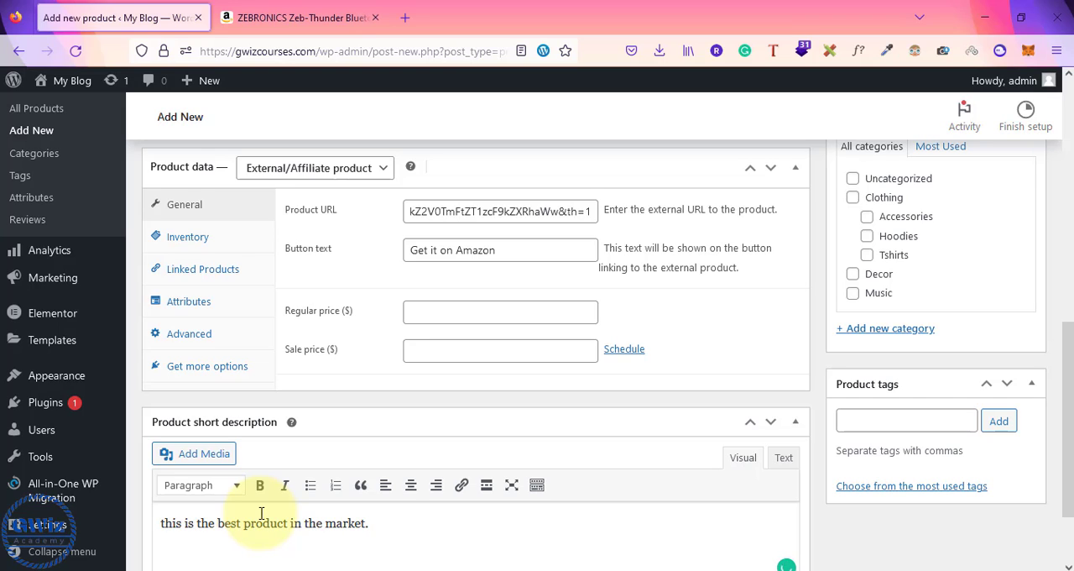
key(ctrl+a)
key(Right)
text(https://www.amazon.in/dp/B07L8KNP5F/ref=sspa_dk_detail_2?pd_rd_i=B07L8KNP5F&pd_rd_w=CkbvD&content-id=amzn1.sym.2d591cad-b72c-4edb-a913-c75b0cb961d6&pf_rd_p=2d591cad-b72c-4edb-a913-c75b0cb961d6&pf_rd_r=E8EQH8VPKO2MP2P9CMZF&pd_rd_wg=BtOv9&pd_rd_r=d4dae15a-7004-47d8-b5bc-39fbbbd108db&s=electronics&sp_csd=d2lkZ2V0TmFtZT1zcF9kZXRhaWw&th=1)
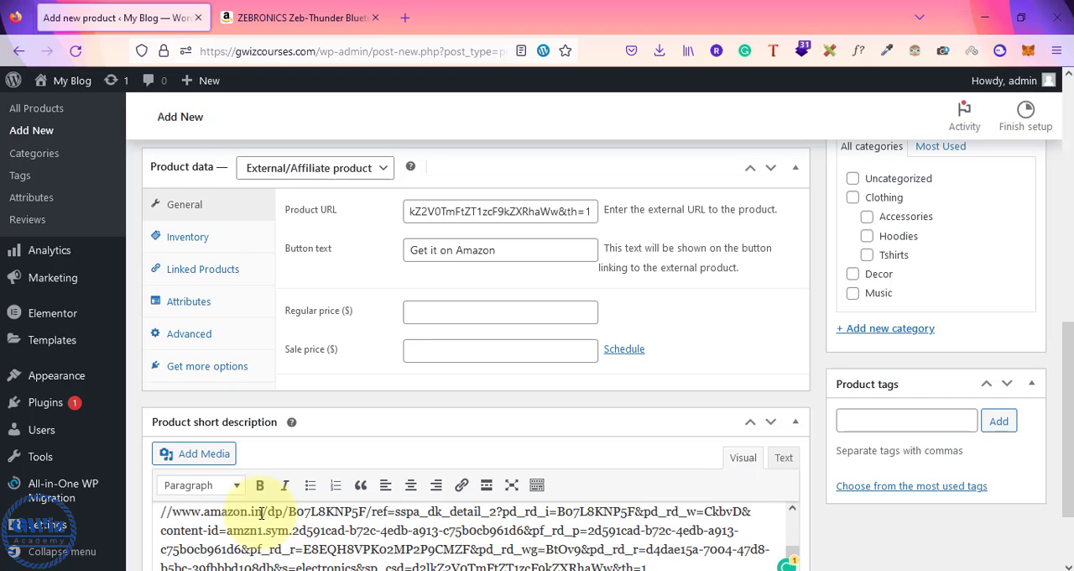
key(ctrl+a)
key(ctrl+z)
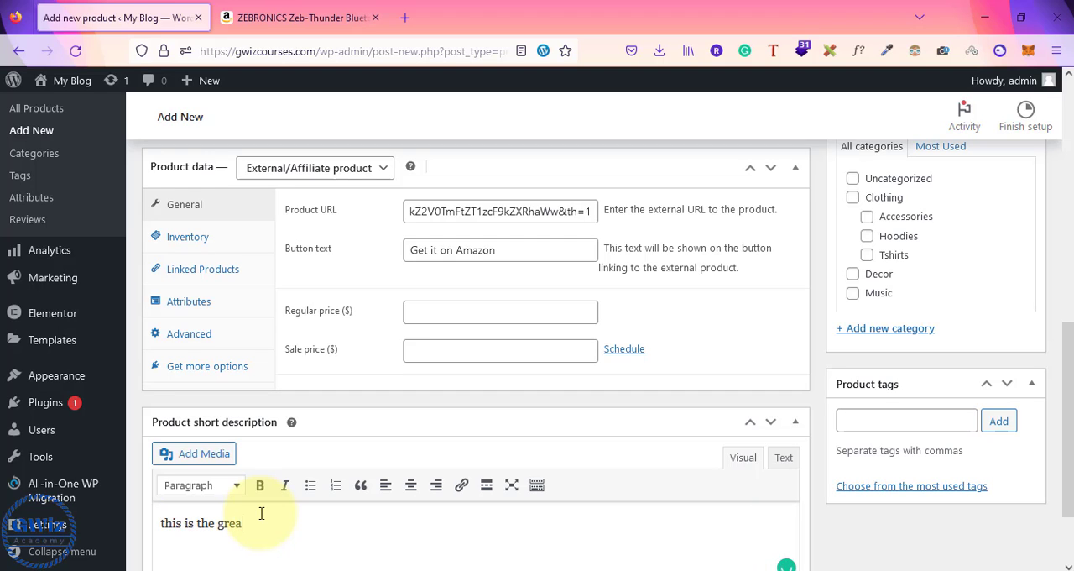
Step: Fill the product short description with "this is the great product in the market." entered twice in a row
key(ctrl+a)
key(ctrl+c)
key(Left)
key(ctrl+v)
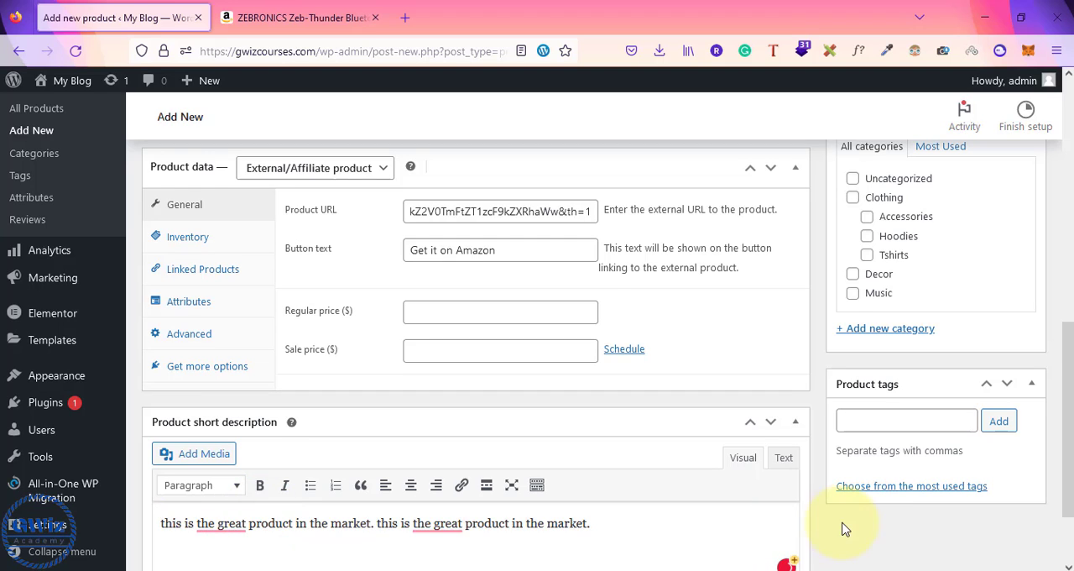
Step: Upload the JBL T460BT screenshot from 13-42-56 in Downloads and set it as the product image
scroll(840, 530, down, 2)
scroll(839, 529, up, 3)
scroll(839, 530, up, 2)
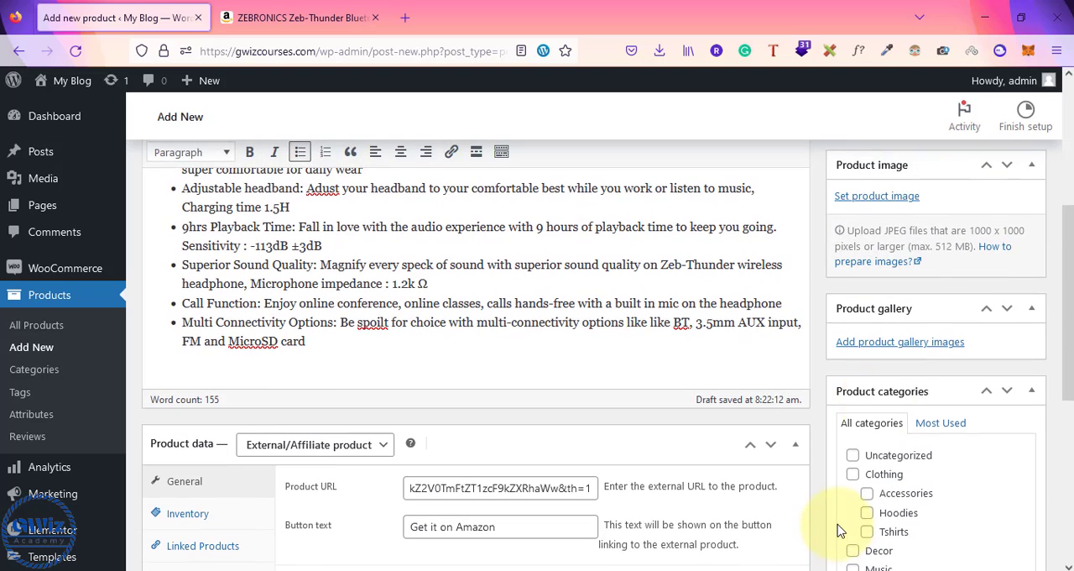
click(882, 197)
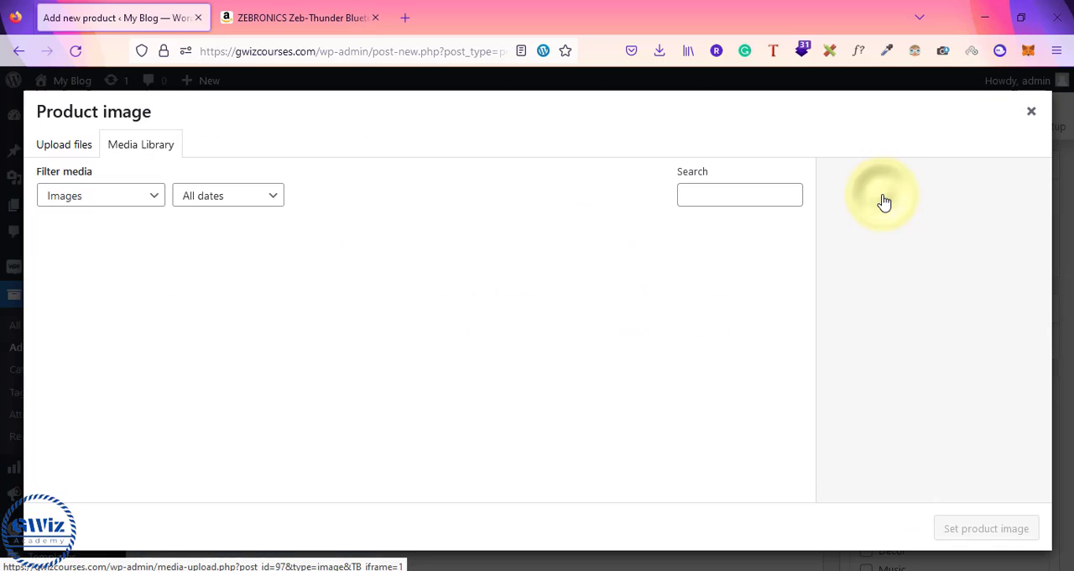
click(65, 142)
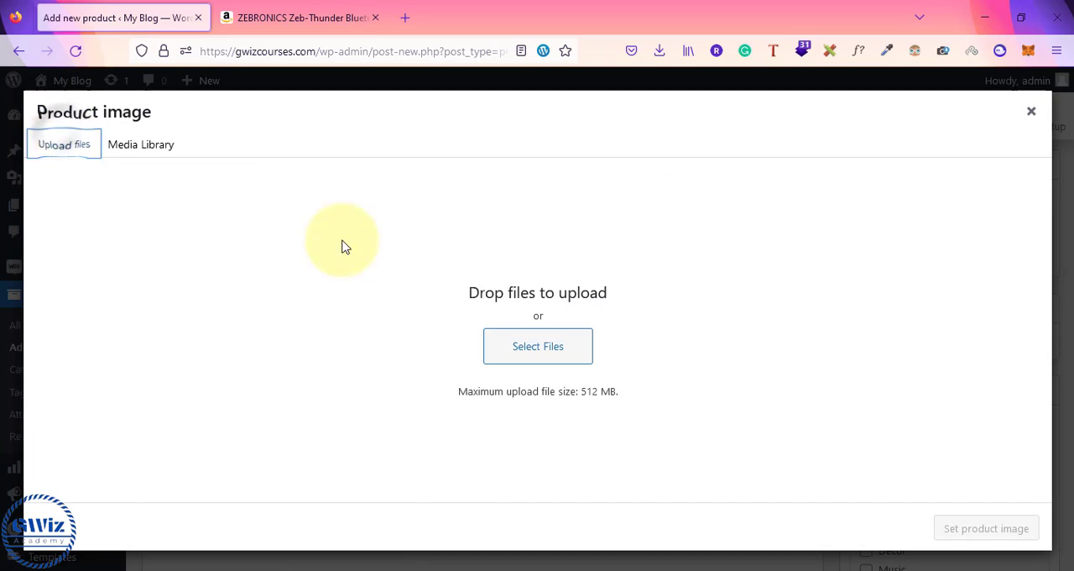
click(527, 358)
click(391, 168)
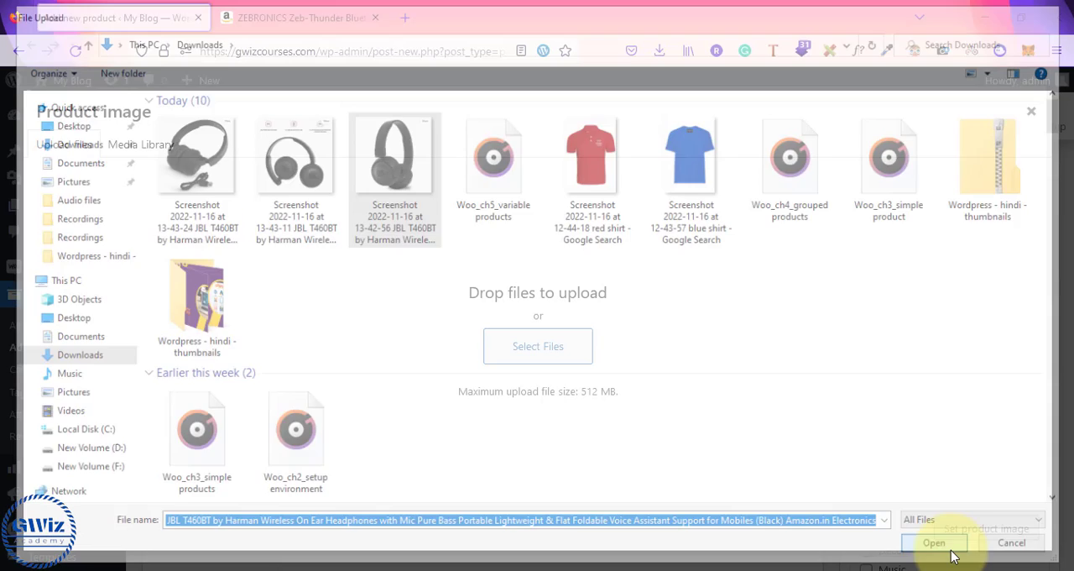
click(951, 549)
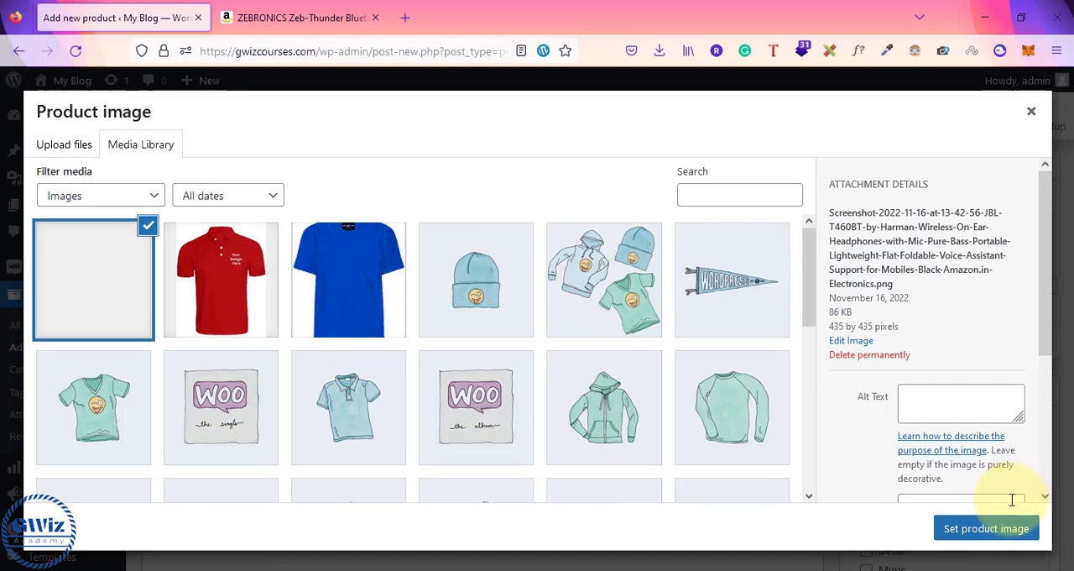
click(981, 529)
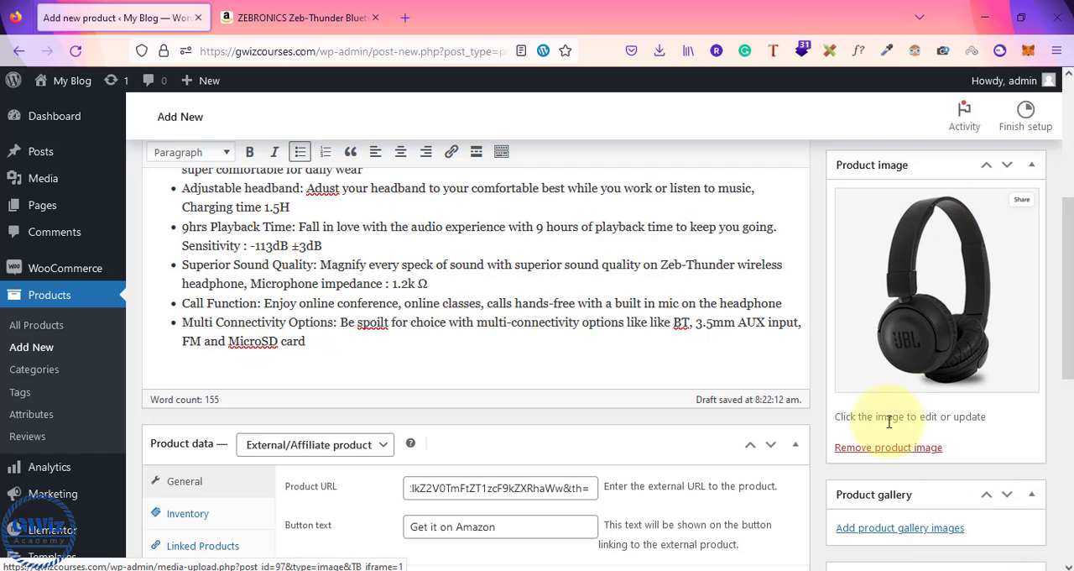
Step: Upload the JBL T460BT screenshots from 13-43-11 and 13-43-24 in Downloads and add both to the product gallery
click(845, 528)
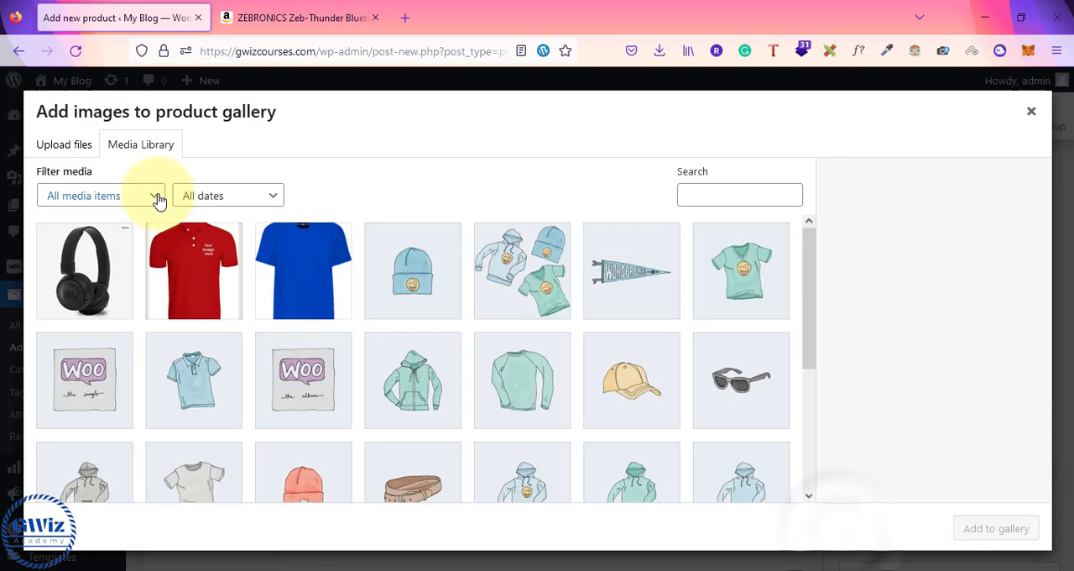
click(59, 147)
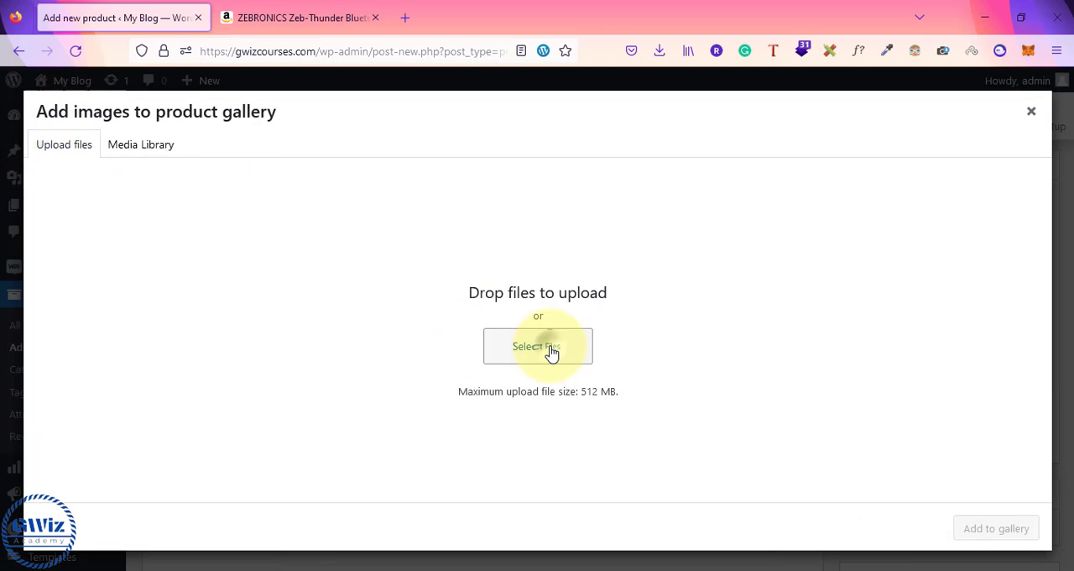
click(549, 353)
click(243, 172)
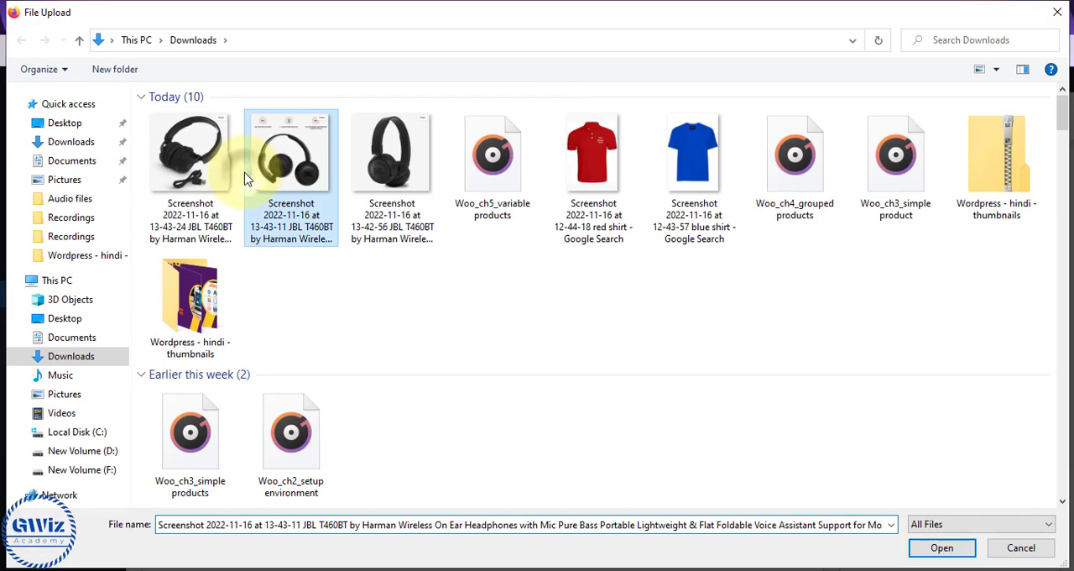
ctrl+click(192, 167)
click(941, 547)
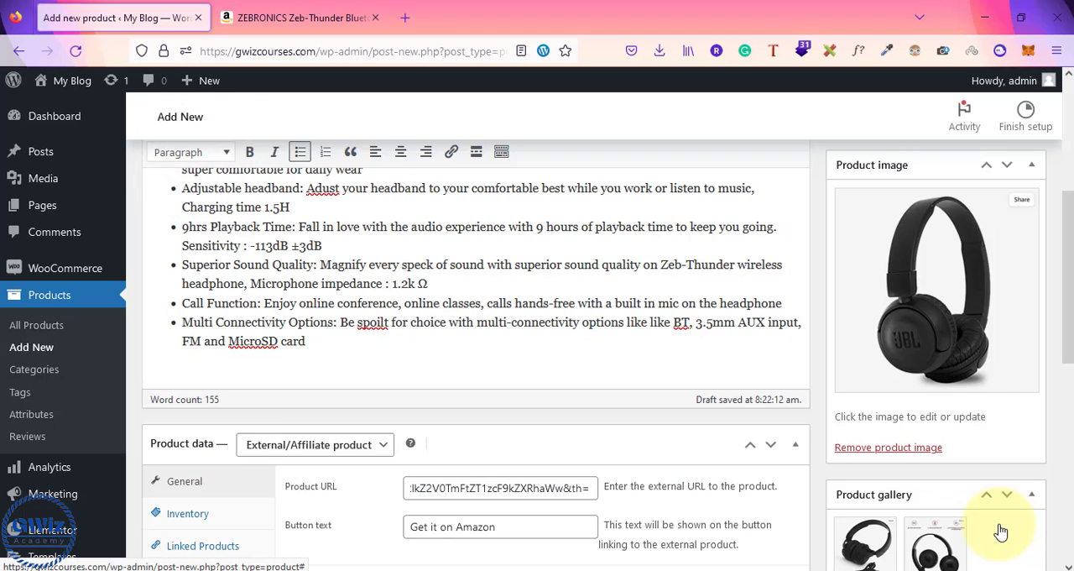
Step: Publish the "Best headphones in market" product
scroll(954, 403, down, 5)
scroll(954, 403, up, 5)
scroll(954, 403, up, 3)
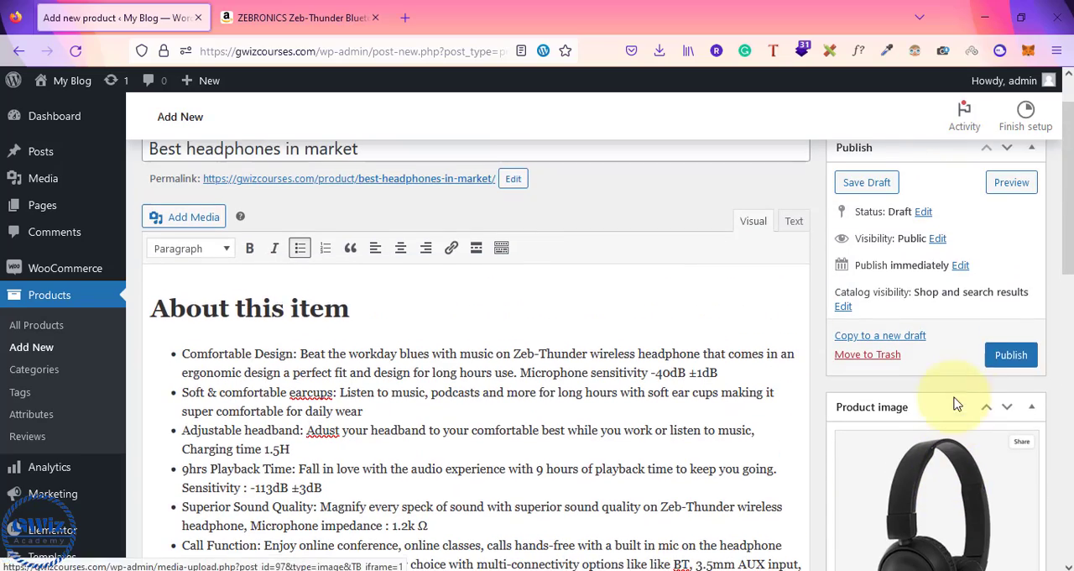
click(1010, 361)
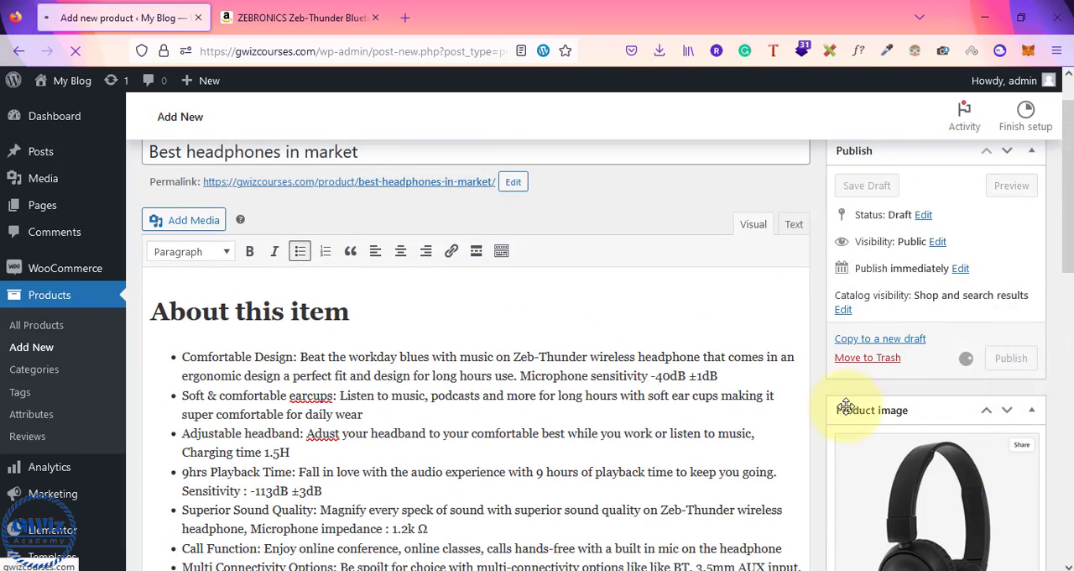
scroll(844, 382, down, 5)
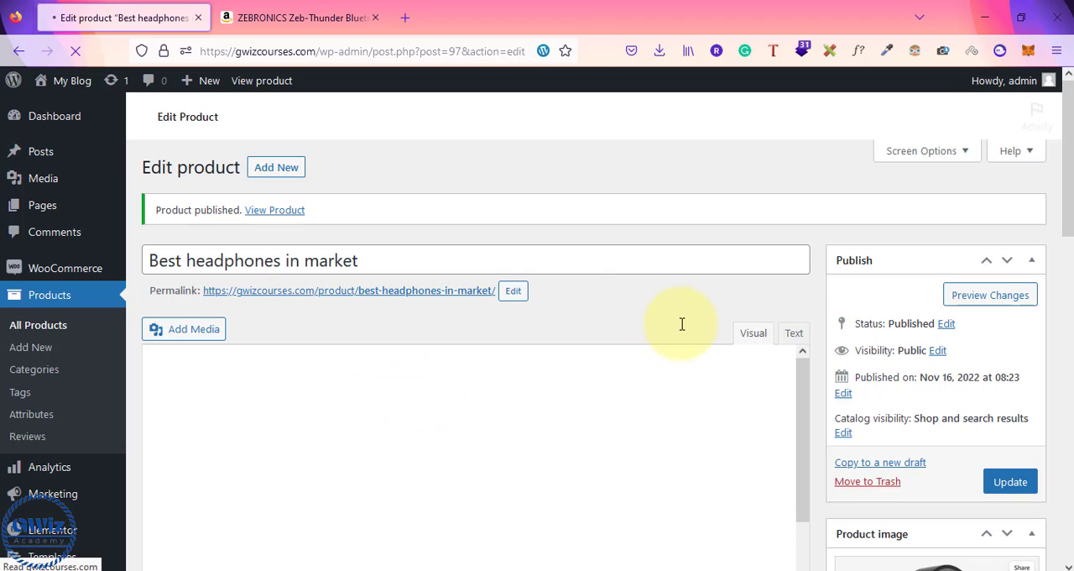
Step: Open the published product's permalink in a new browser tab and switch to it
right_click(437, 295)
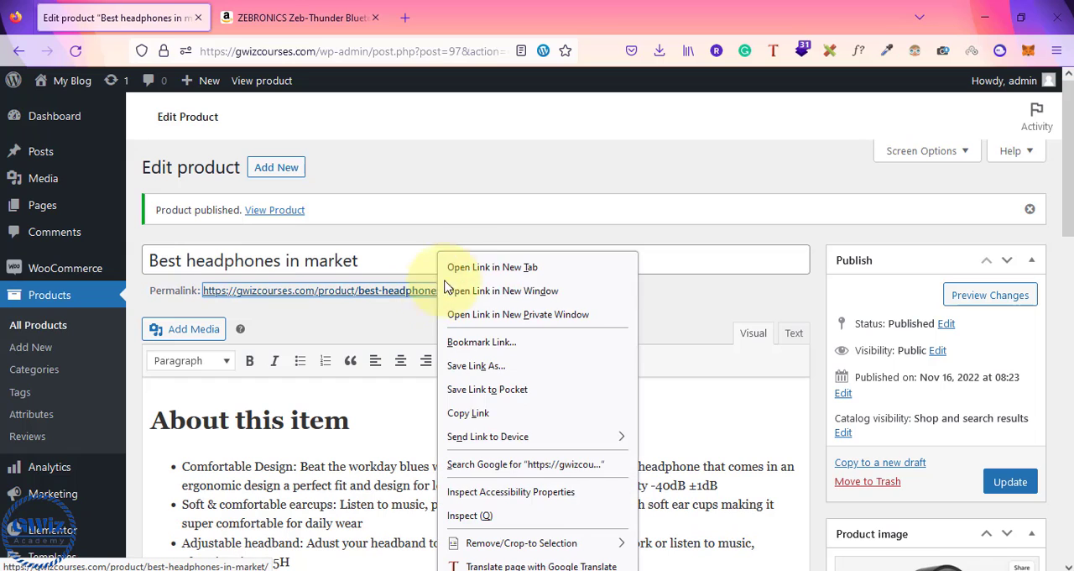
click(480, 268)
click(316, 27)
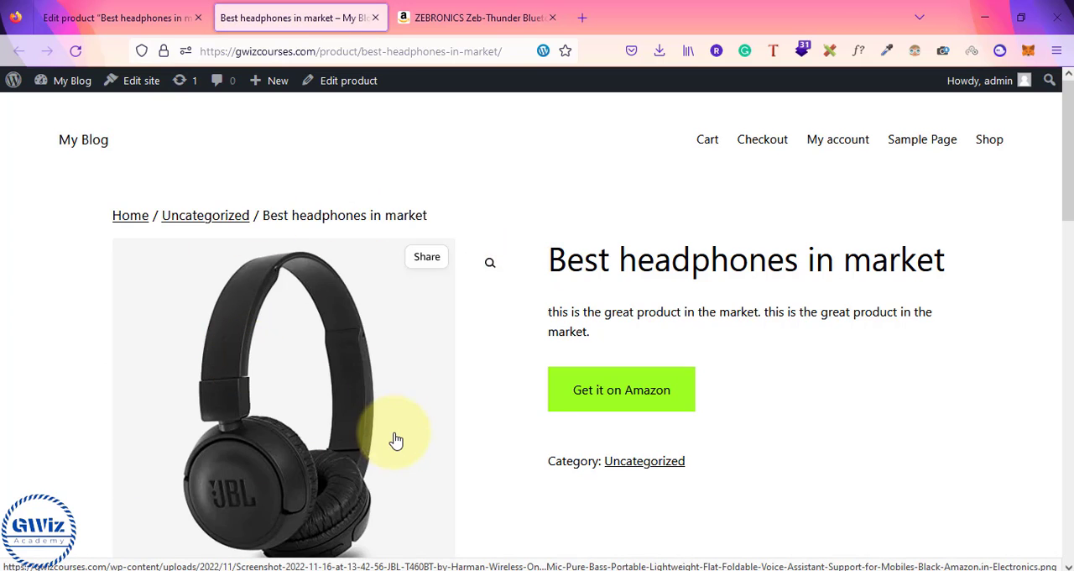
Step: Review the product page's "About this item" description and short description, and display the gallery image with the charging cable
scroll(396, 439, down, 6)
scroll(277, 403, down, 1)
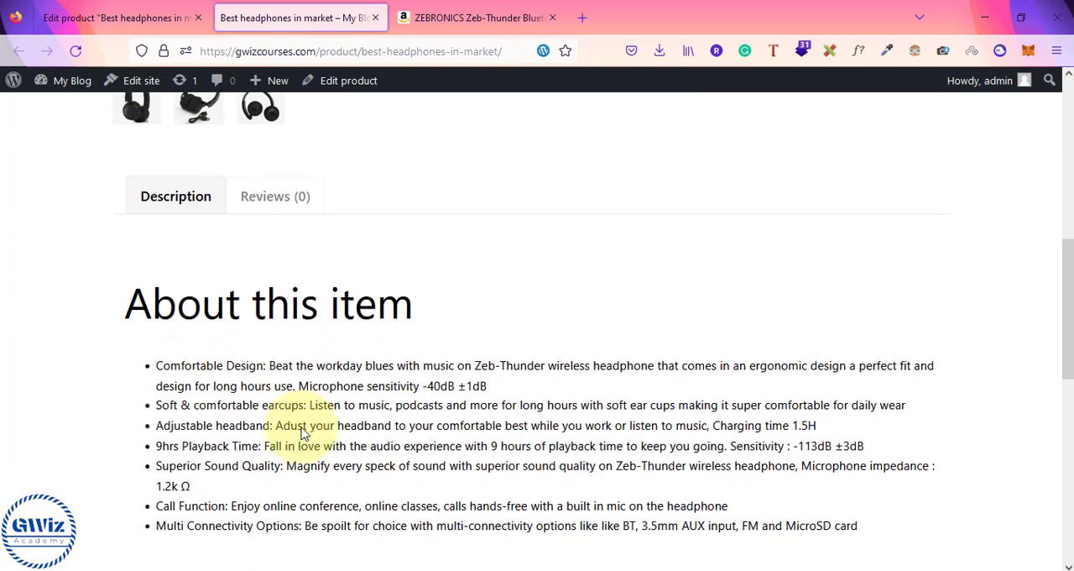
drag(157, 321, 758, 494)
click(755, 495)
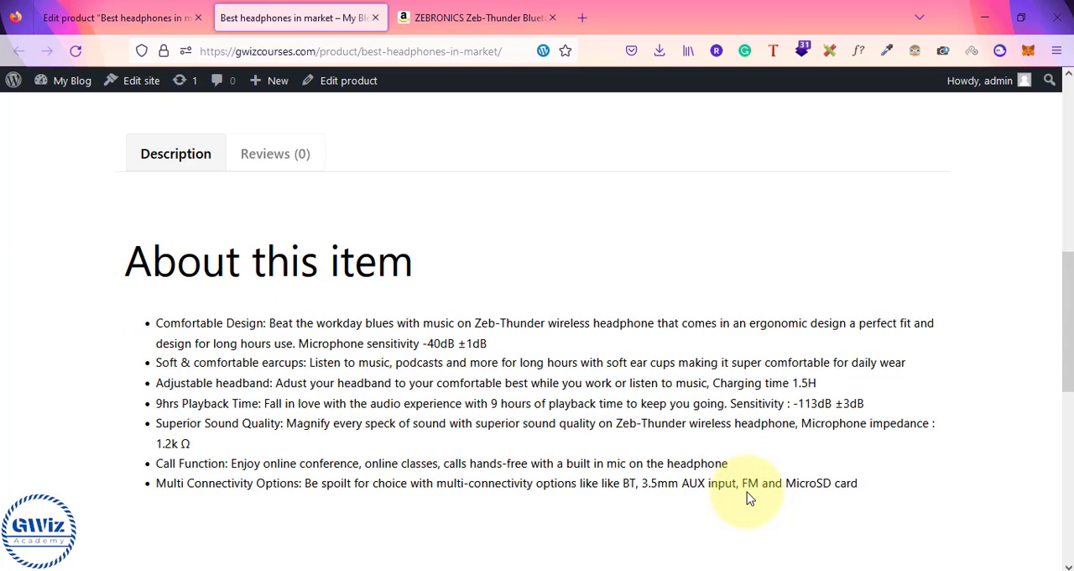
scroll(750, 498, up, 10)
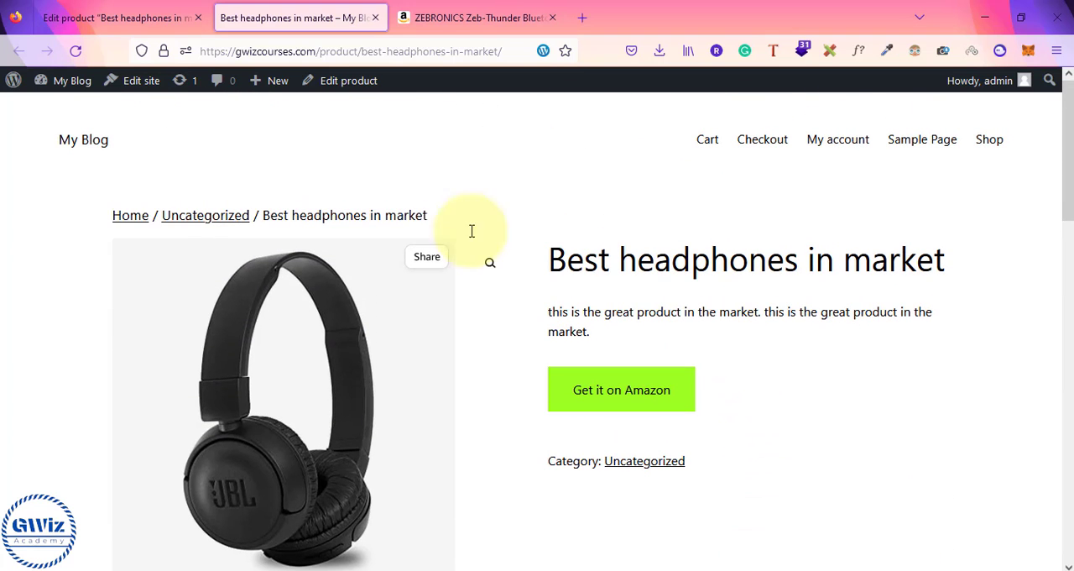
scroll(302, 452, down, 1)
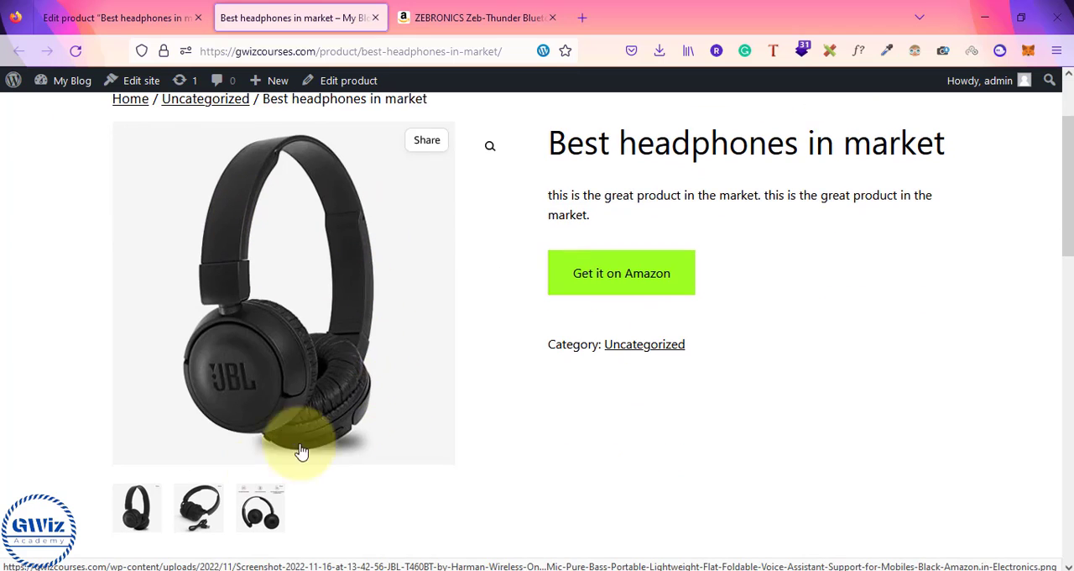
click(202, 502)
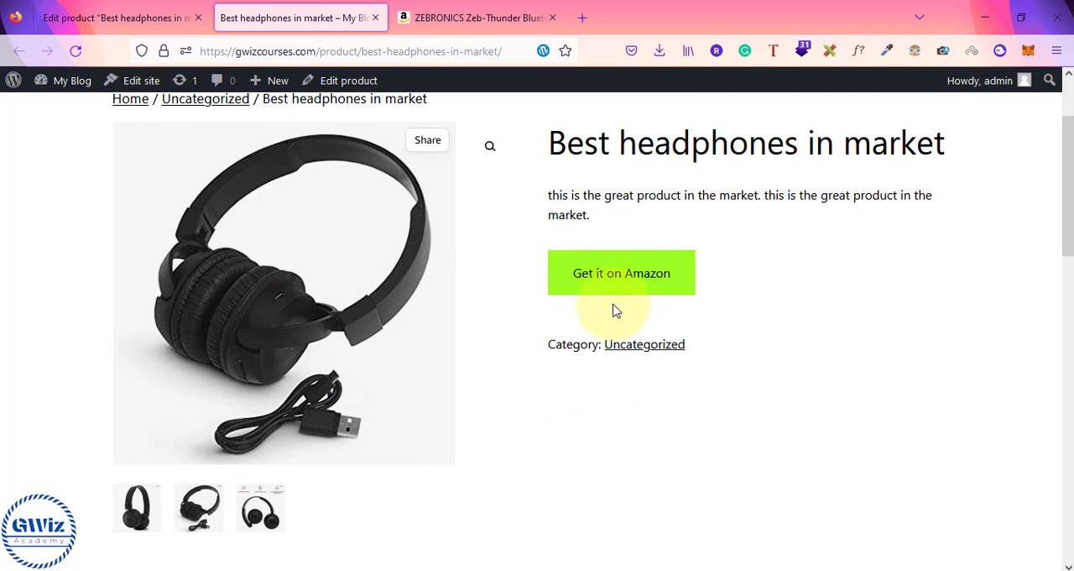
Step: Test the product's "Get it on Amazon" link and look over the Amazon product page it opens
click(635, 285)
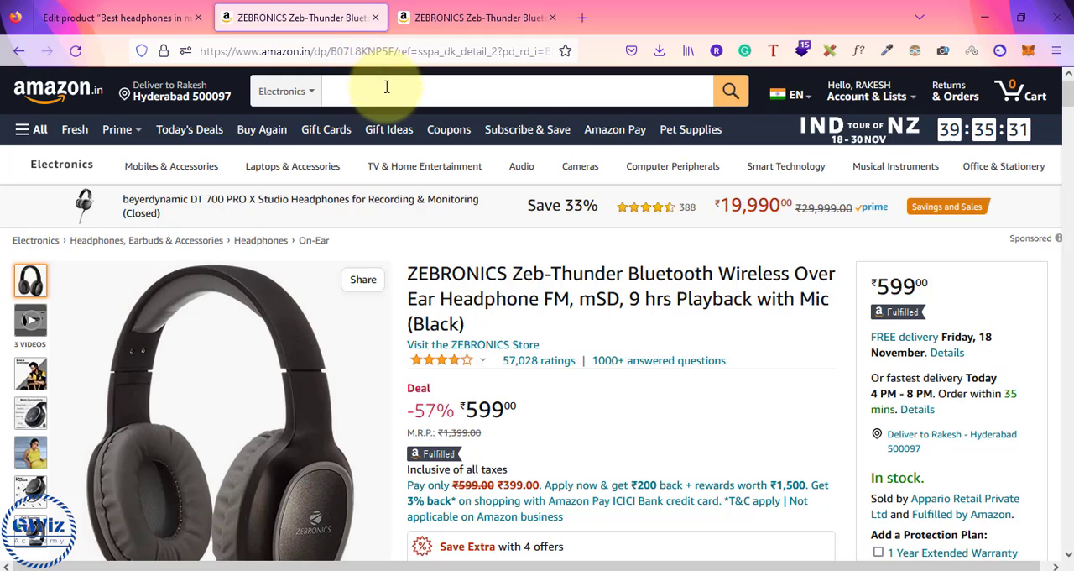
scroll(590, 432, down, 1)
scroll(590, 433, down, 3)
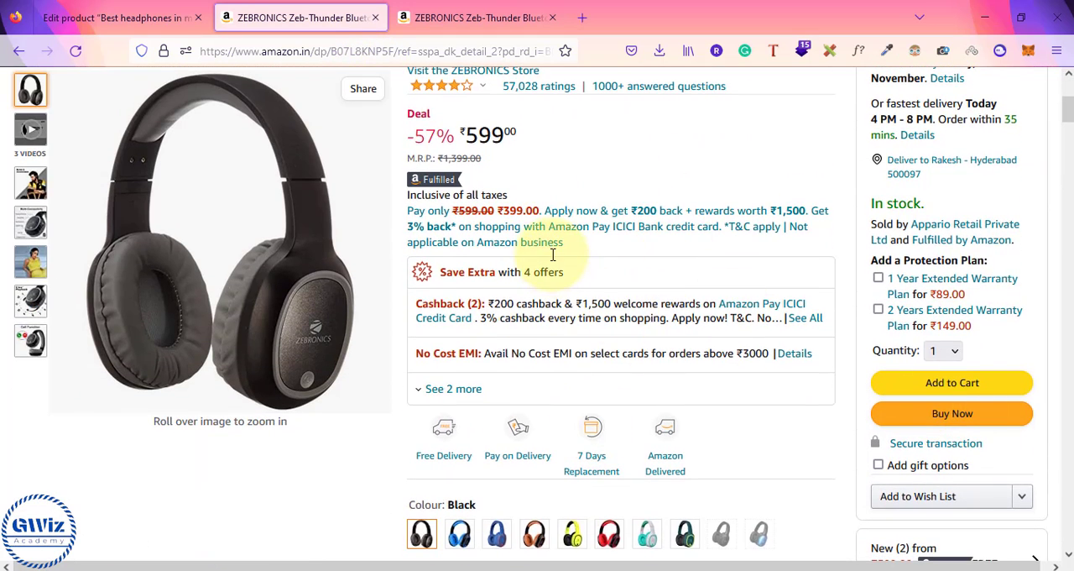
scroll(553, 255, up, 4)
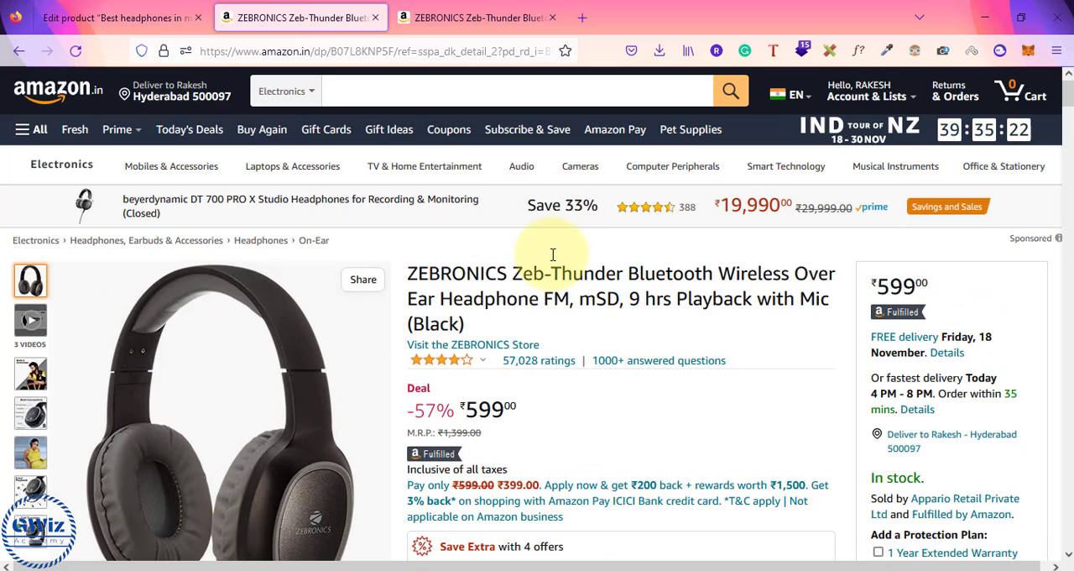
Step: Return to the product's edit page and look over its description, product data and publish settings
click(97, 10)
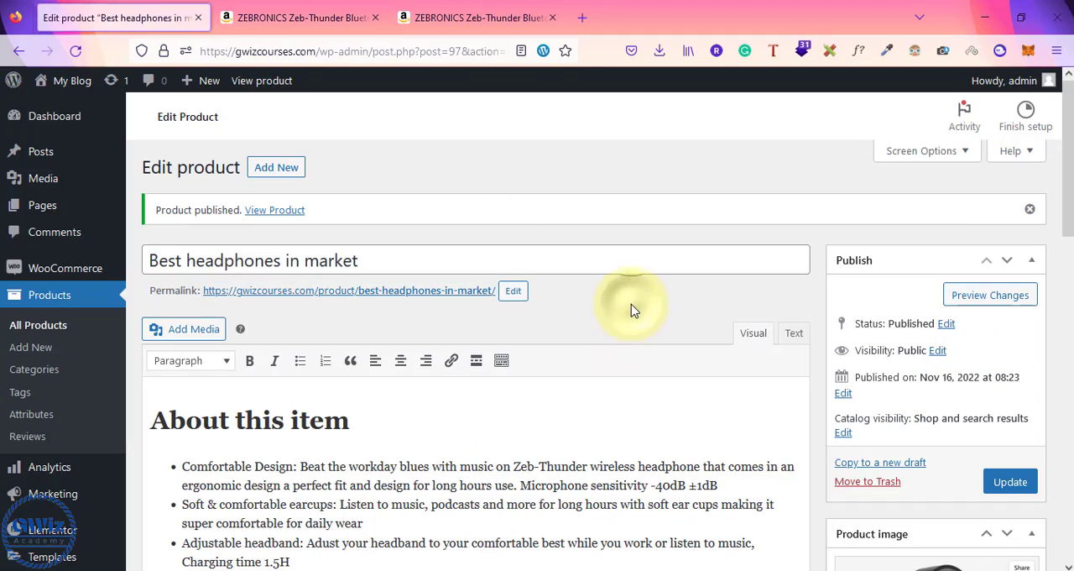
scroll(631, 311, down, 5)
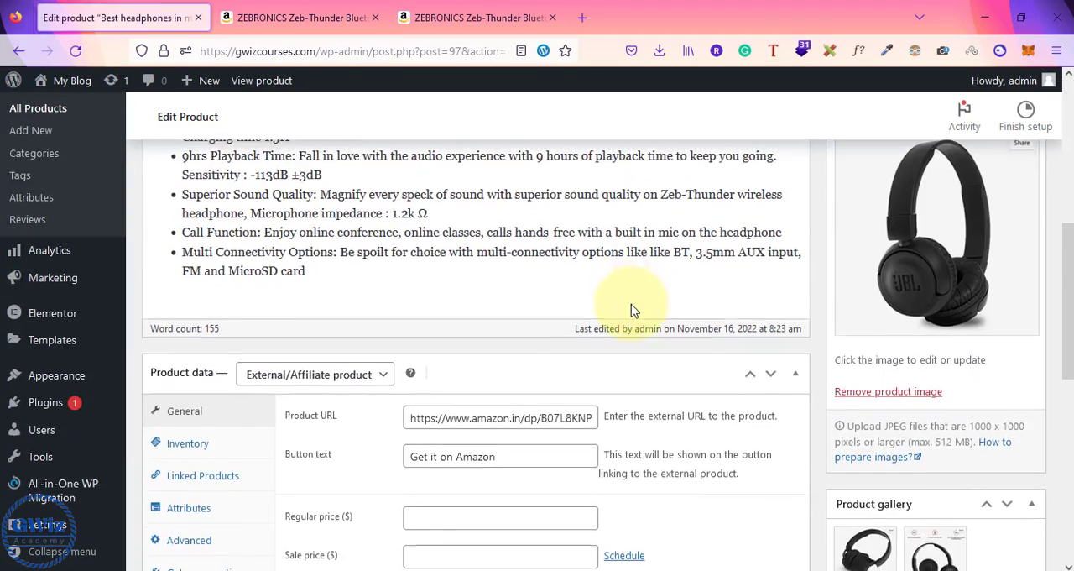
scroll(631, 311, up, 5)
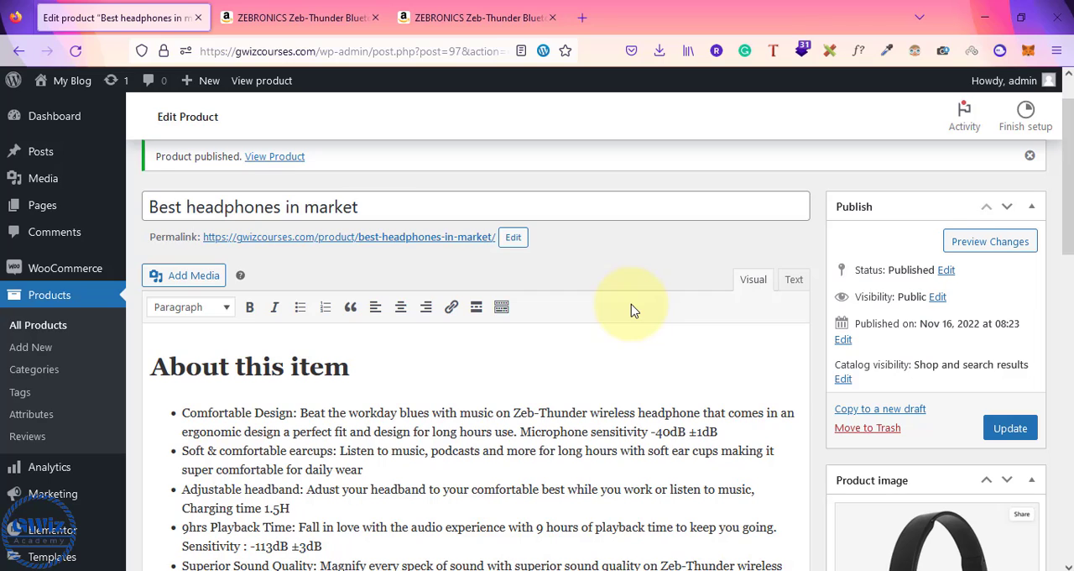
scroll(631, 311, up, 1)
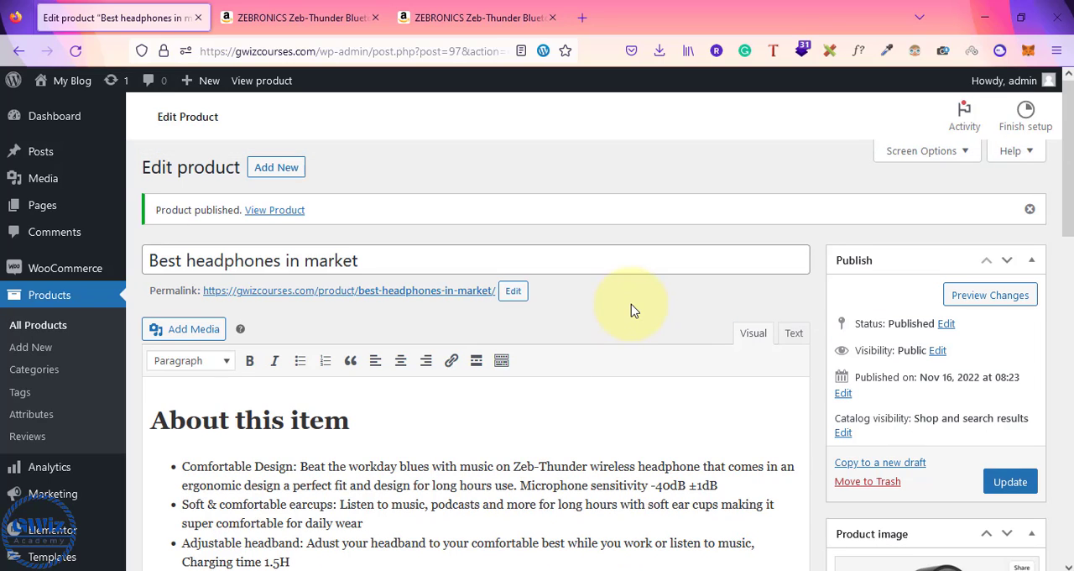
scroll(631, 309, down, 2)
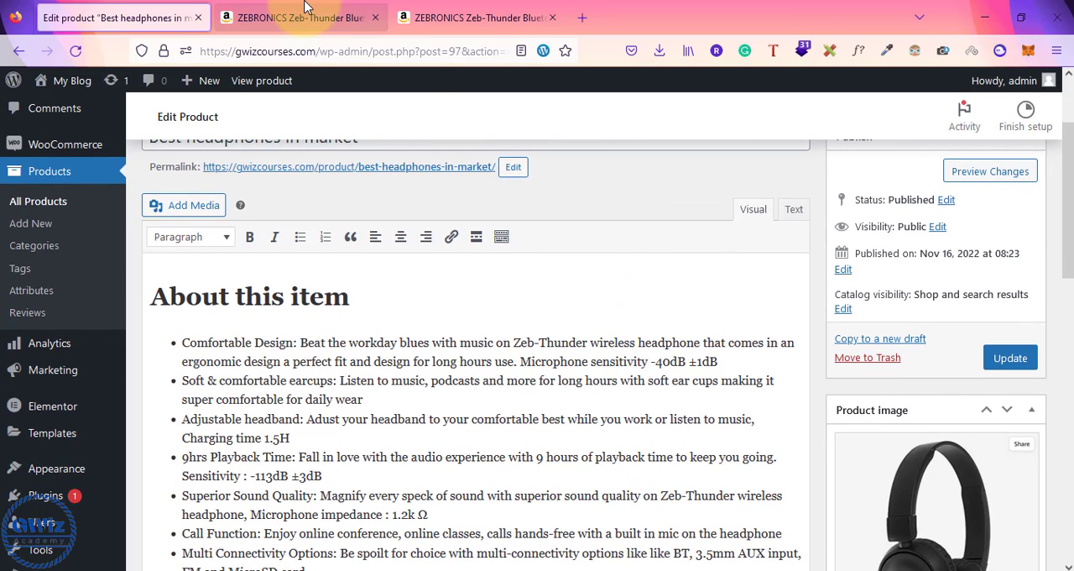
Step: Close both Amazon browser tabs, leaving only the product's edit page open
click(305, 9)
click(375, 18)
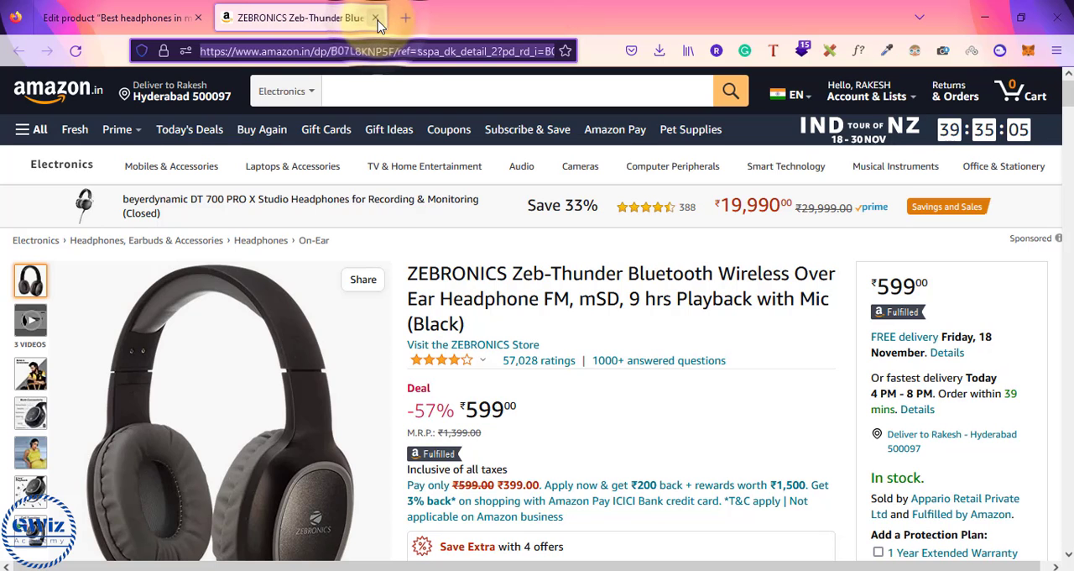
click(375, 17)
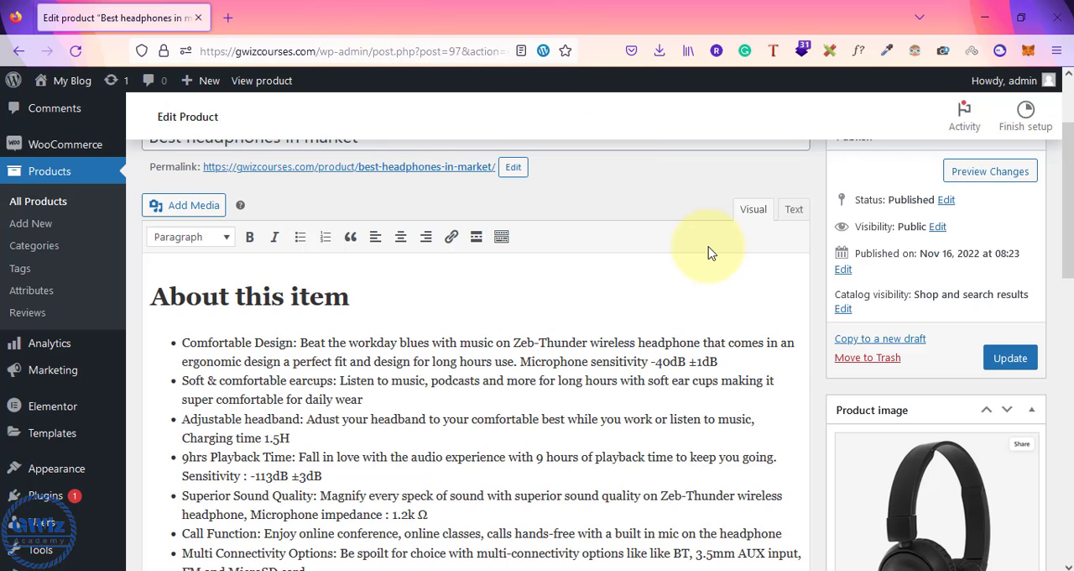
Step: Review the product's title, "About this item" description, publish settings and product image on the edit page
scroll(708, 252, up, 2)
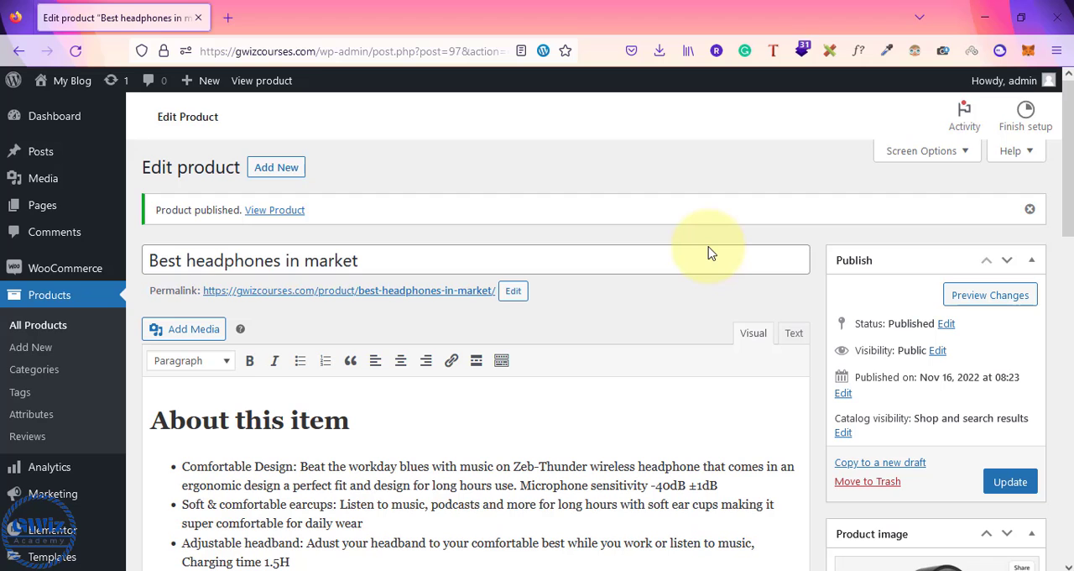
scroll(708, 252, down, 4)
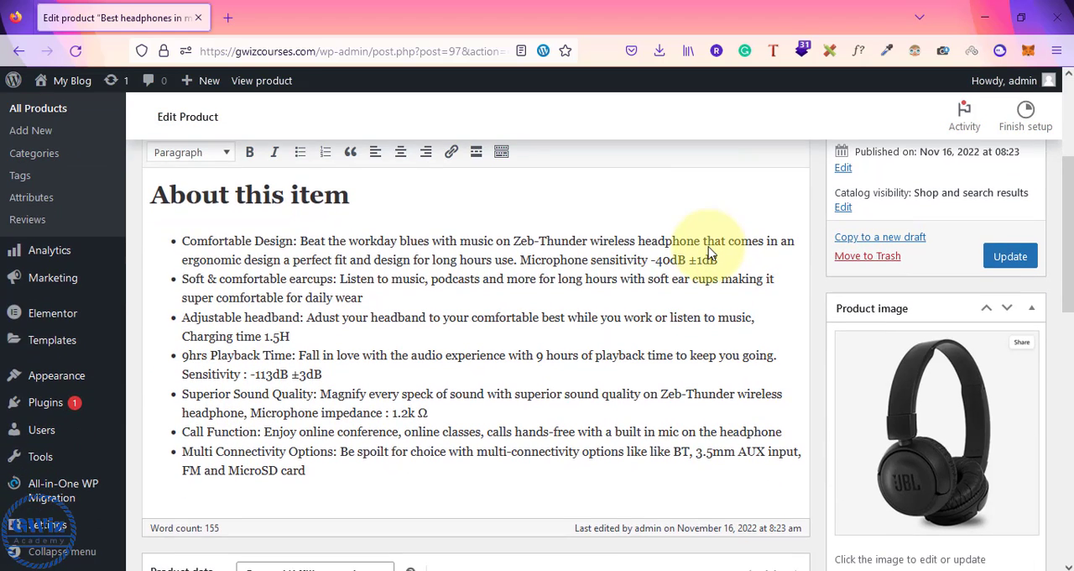
scroll(707, 252, down, 1)
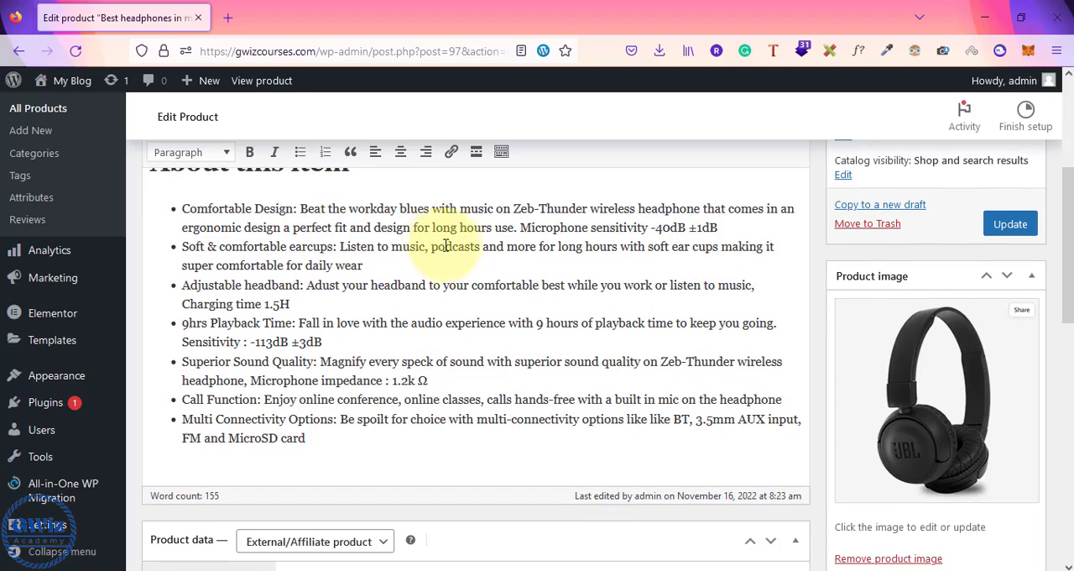
scroll(461, 260, up, 2)
scroll(461, 260, up, 1)
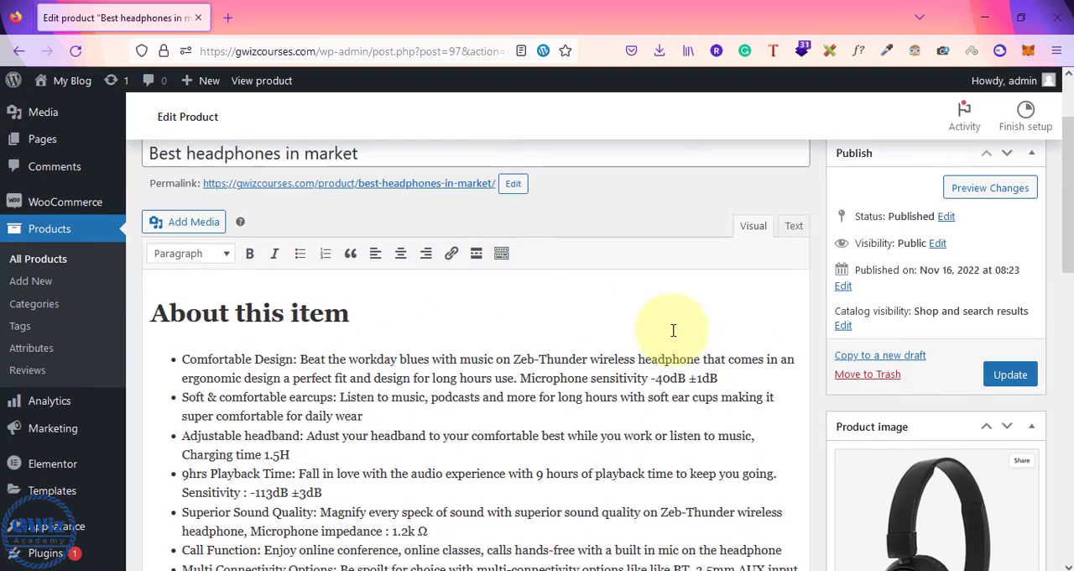
scroll(674, 330, down, 1)
scroll(674, 330, down, 6)
scroll(673, 331, up, 4)
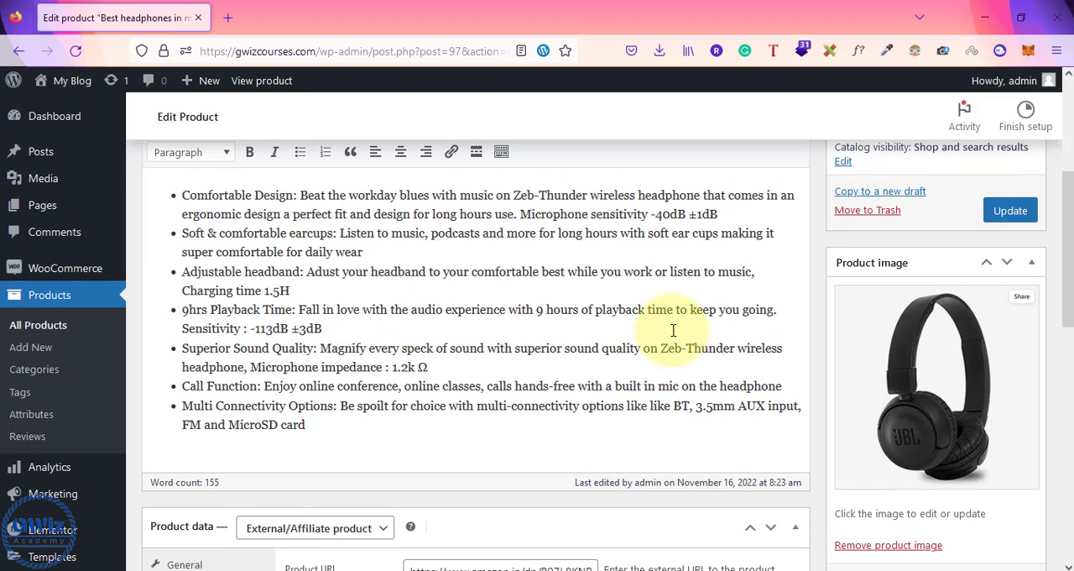
scroll(673, 330, up, 2)
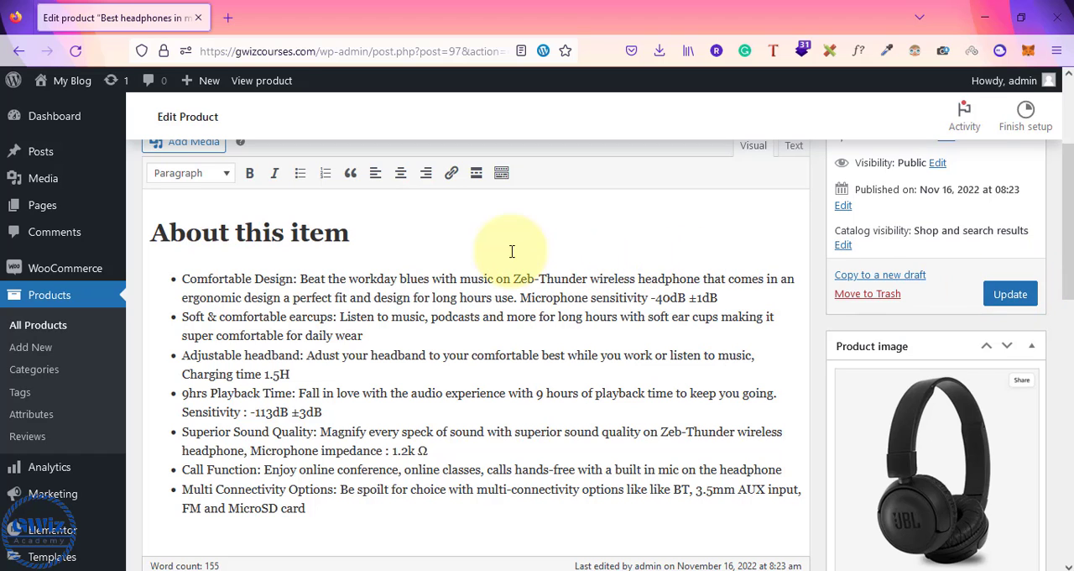
Step: Check the Product URL and Button text in the External/Affiliate product data
scroll(551, 252, down, 8)
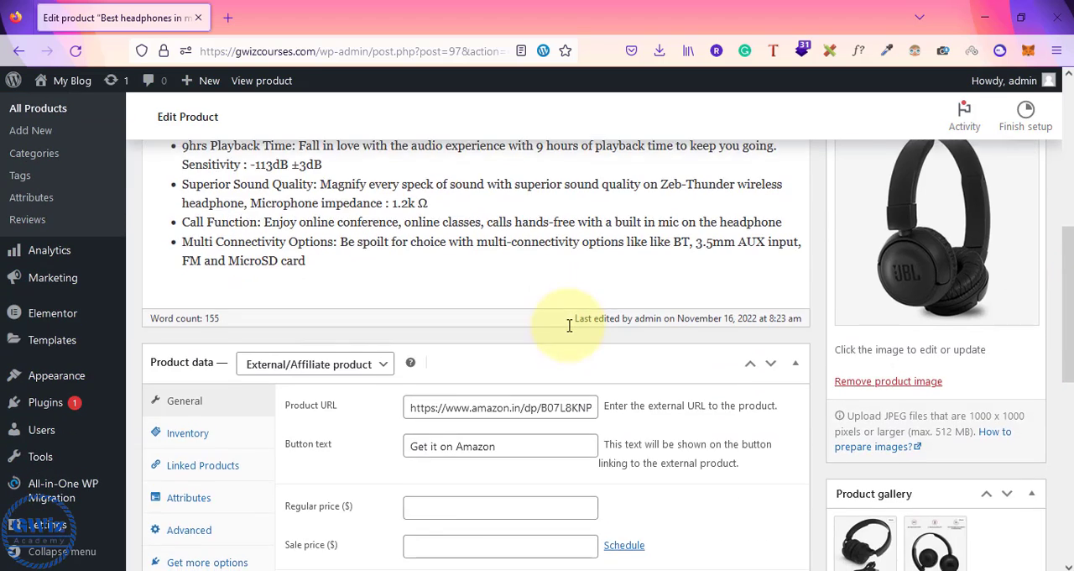
triple_click(504, 351)
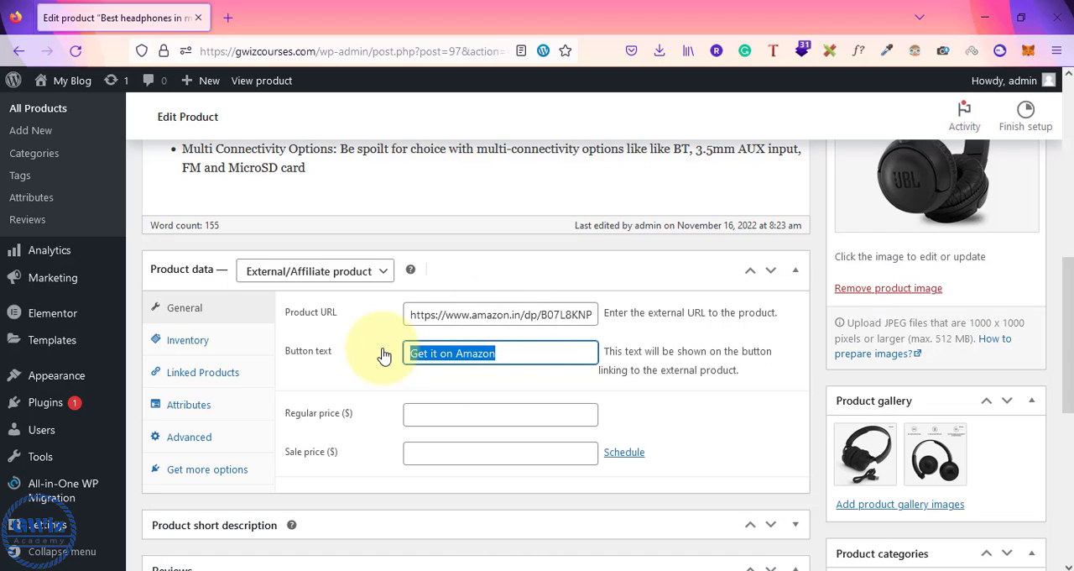
click(547, 352)
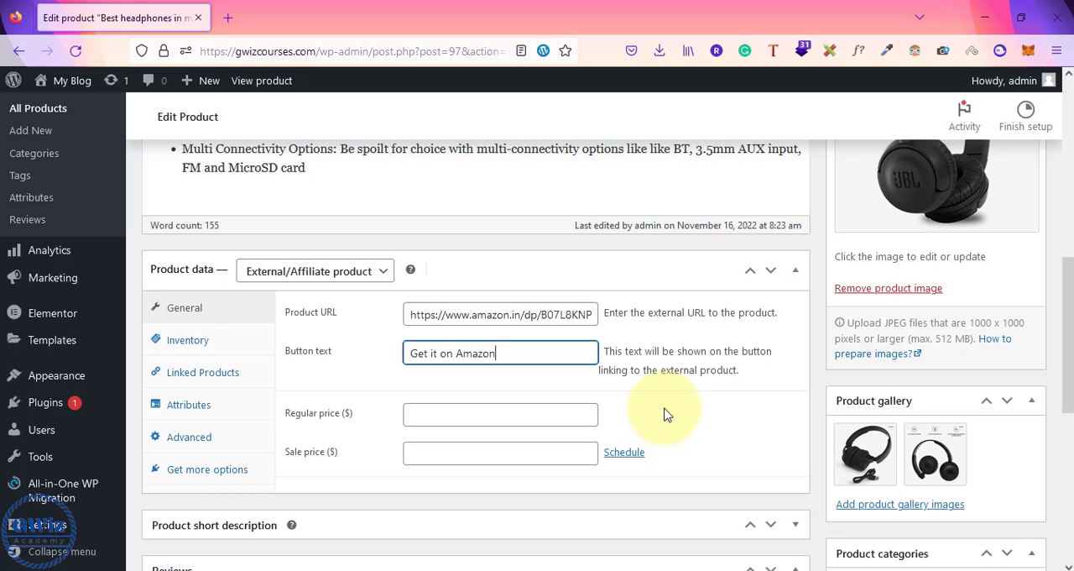
scroll(664, 414, up, 7)
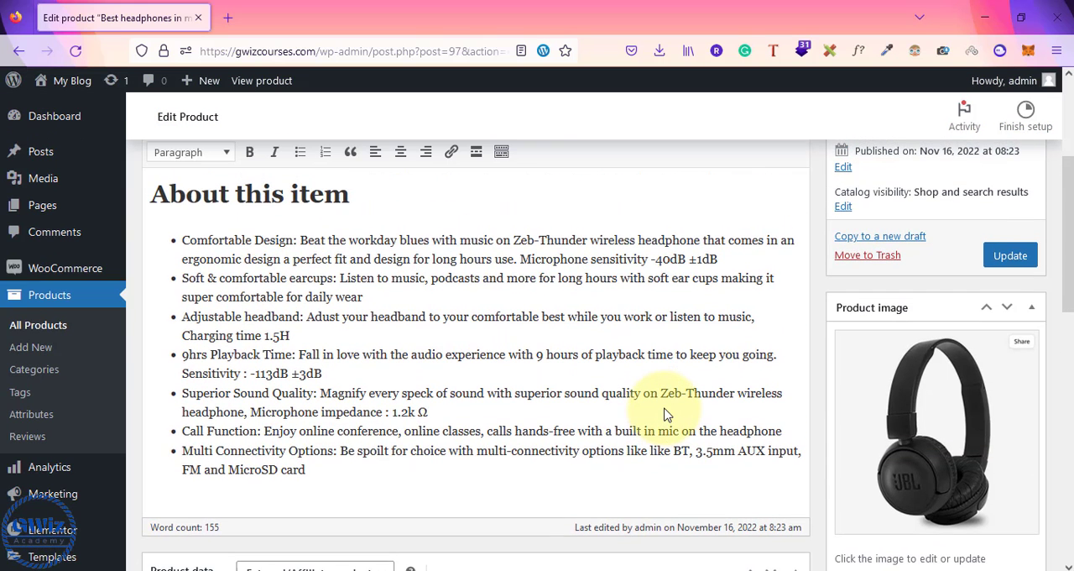